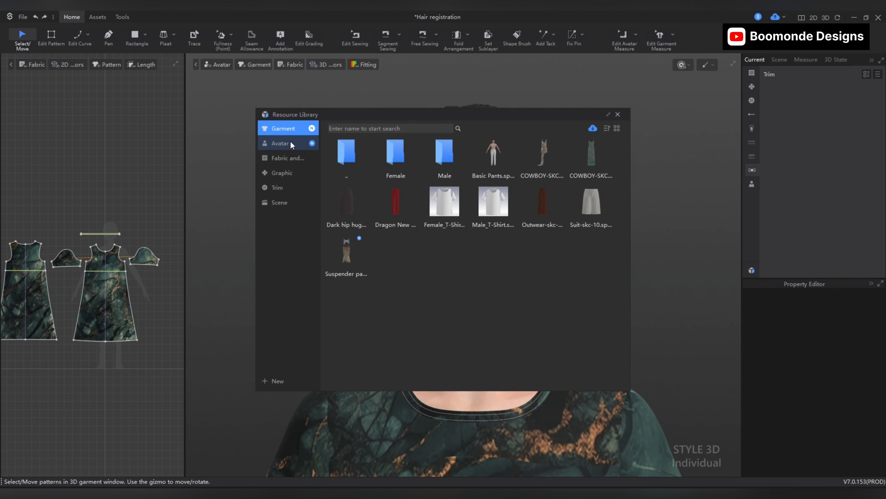
Apply the Braid hairstyle to the avatar from the resource library's avatar assets, leaving the face unobstructed.
click(298, 145)
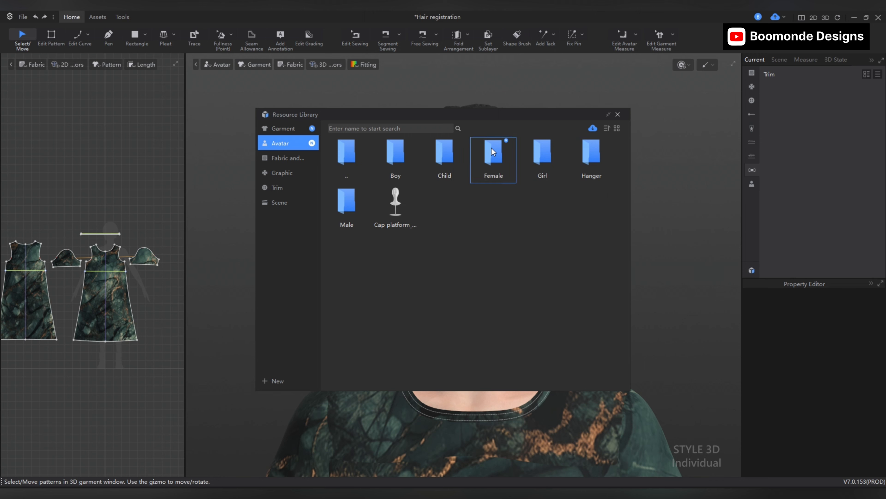
double_click(595, 153)
drag(541, 114, 302, 123)
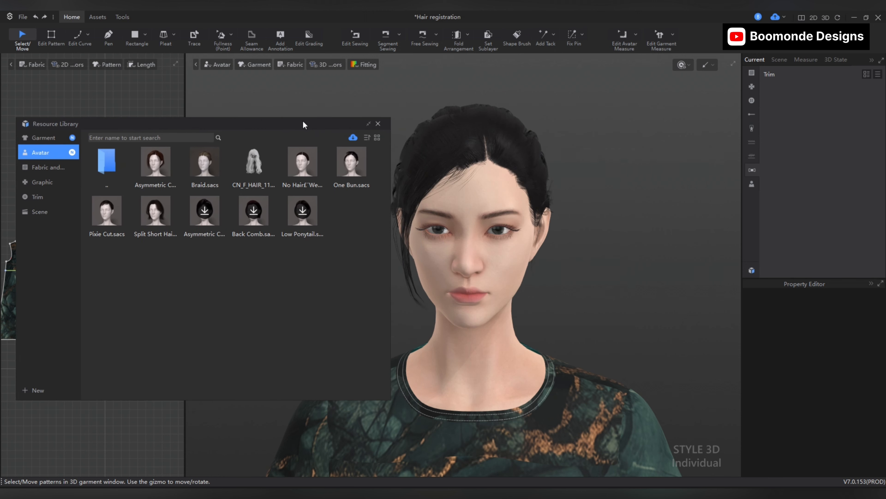
middle_drag(458, 260, 502, 255)
double_click(204, 163)
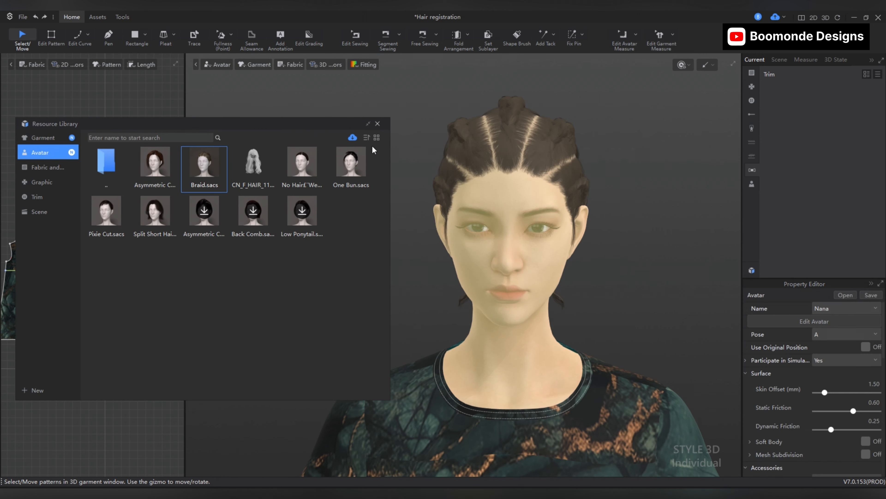
click(378, 123)
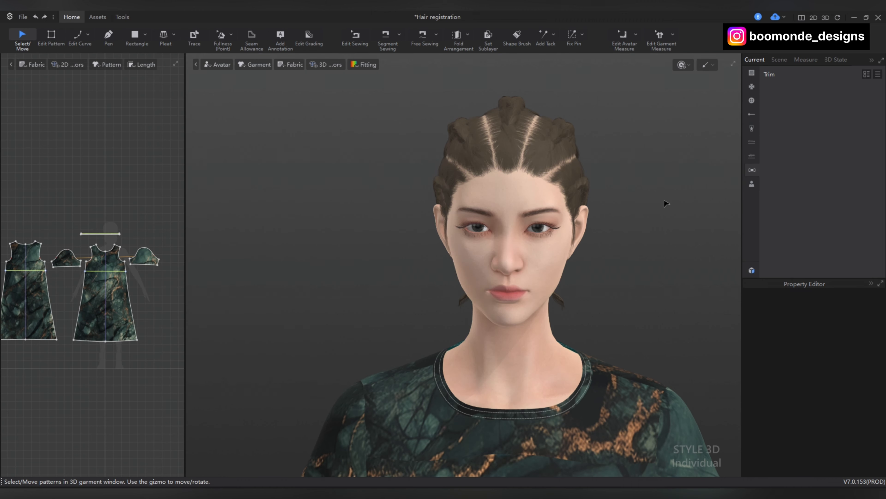
Download the Retro Side Split 01/Side Part 01 hairstyle and the short black hairstyle with bangs from the online avatar library.
click(751, 270)
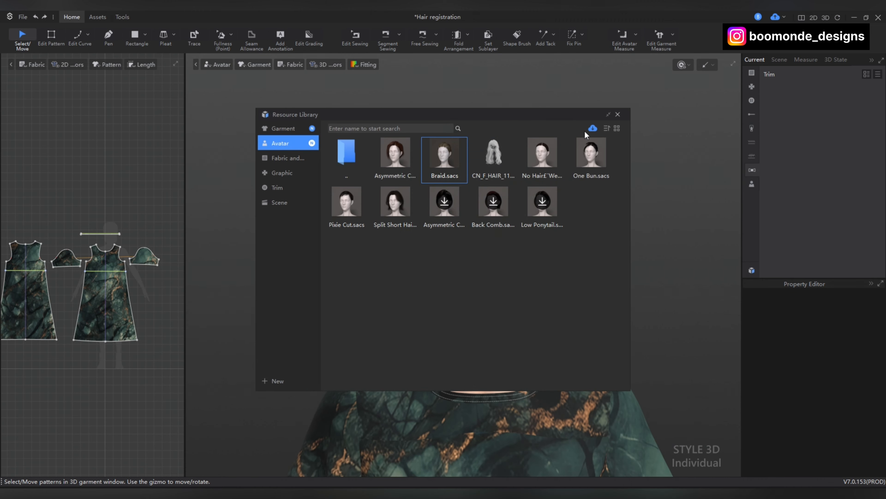
click(593, 129)
scroll(384, 141, down, 4)
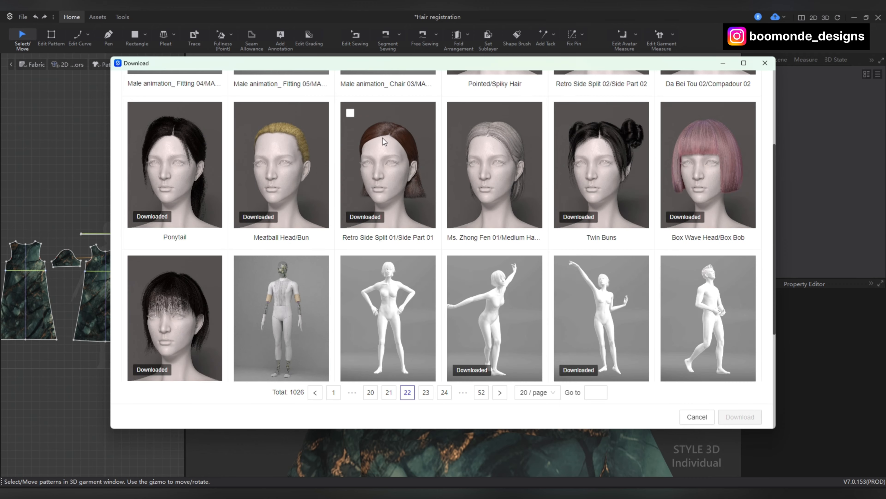
click(350, 113)
click(138, 267)
click(740, 417)
click(765, 63)
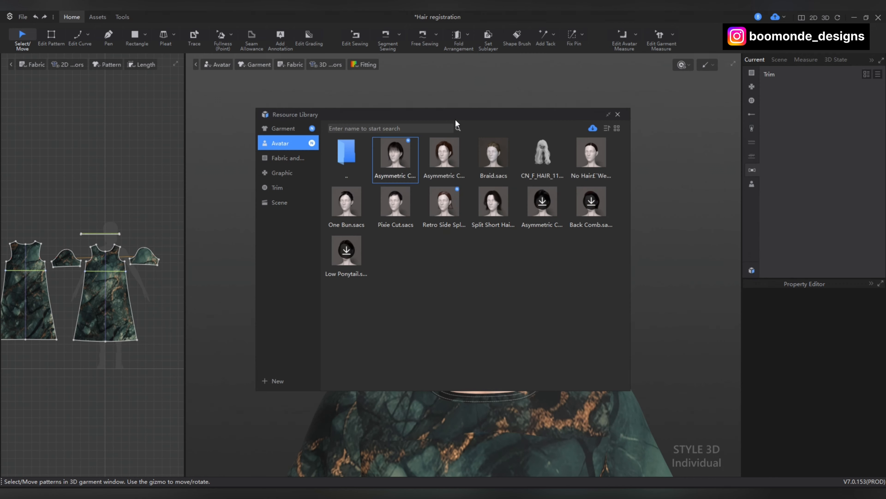
Apply the downloaded short asymmetric hairstyle with bangs to the avatar and close the resource library.
drag(460, 118, 245, 117)
double_click(178, 155)
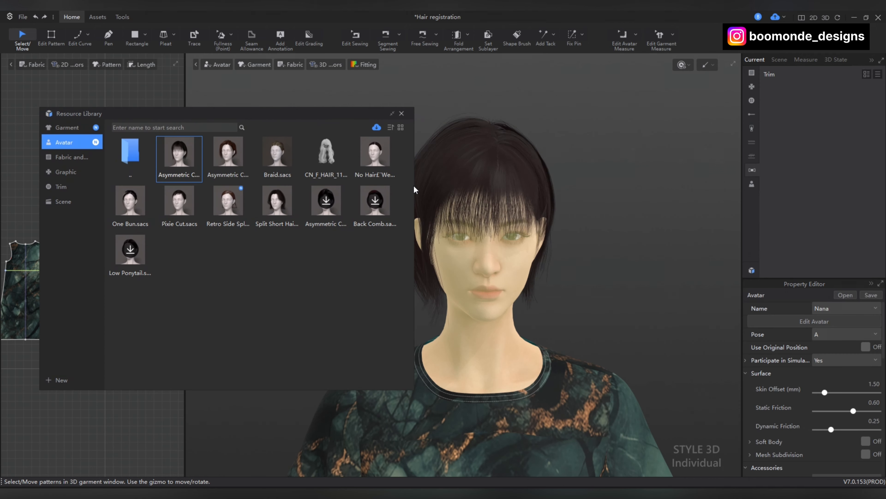
click(402, 114)
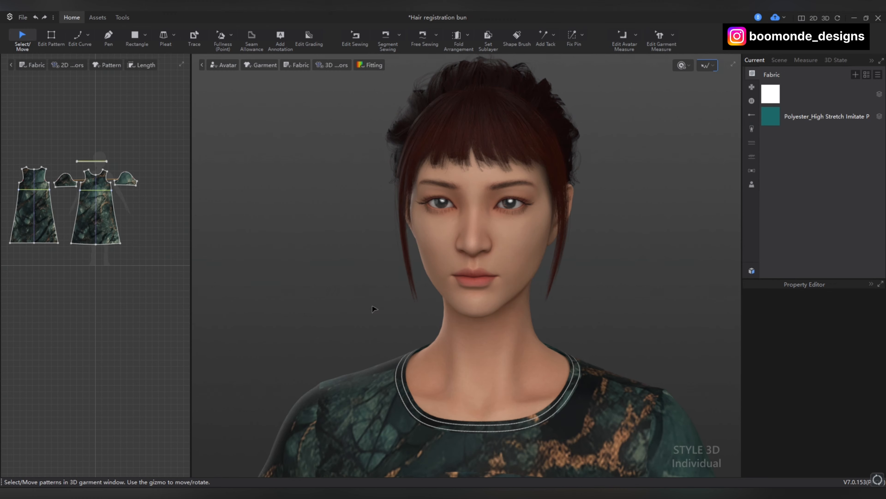
right_drag(372, 306, 455, 352)
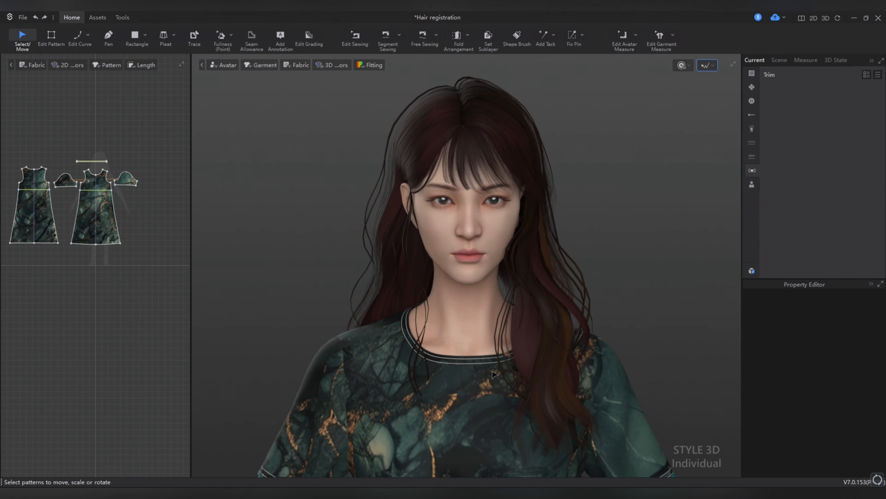
mouse_move(492, 374)
right_down()
mouse_move(432, 373)
mouse_move(461, 371)
mouse_move(447, 360)
mouse_move(497, 366)
mouse_move(487, 366)
right_up()
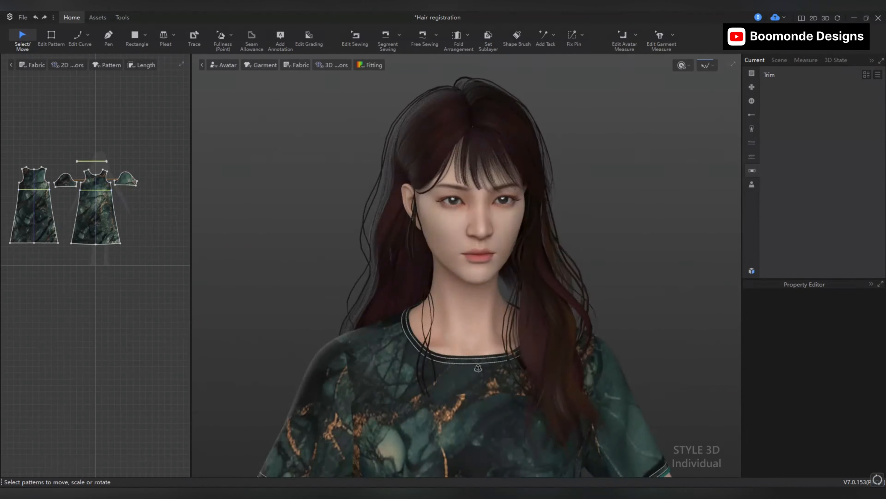
click(707, 67)
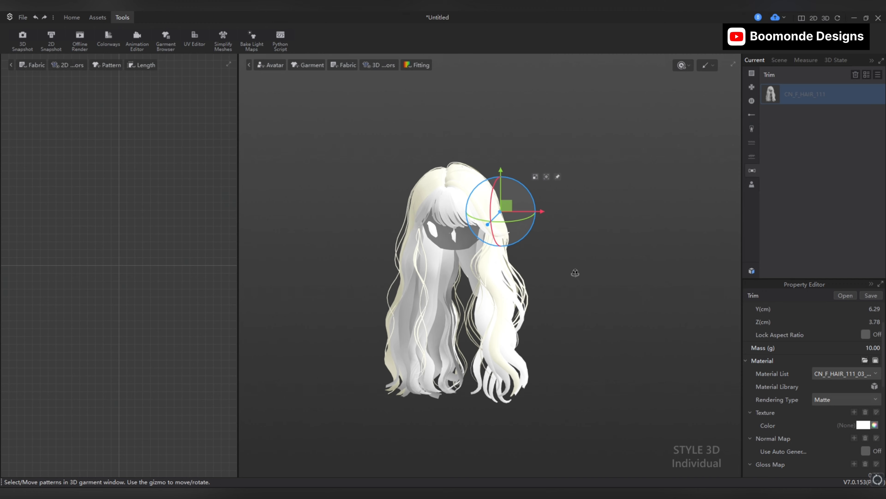
mouse_move(573, 272)
right_down()
mouse_move(470, 268)
mouse_move(604, 275)
mouse_move(571, 277)
mouse_move(600, 274)
mouse_move(580, 269)
mouse_move(587, 270)
right_up()
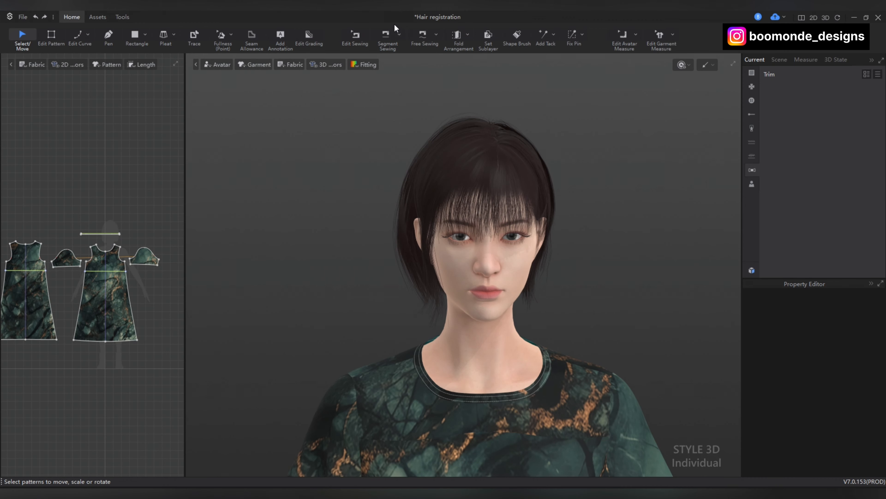
Delete the short hair from the avatar's head.
click(519, 162)
right_click(518, 159)
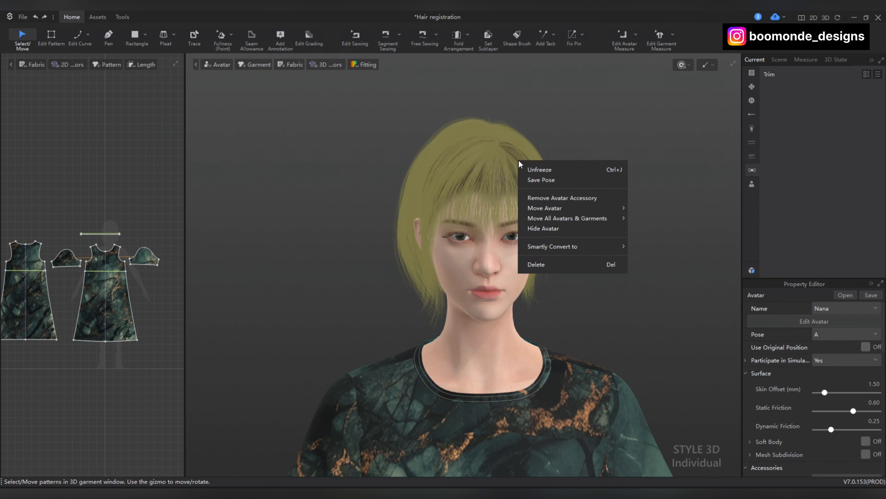
click(555, 265)
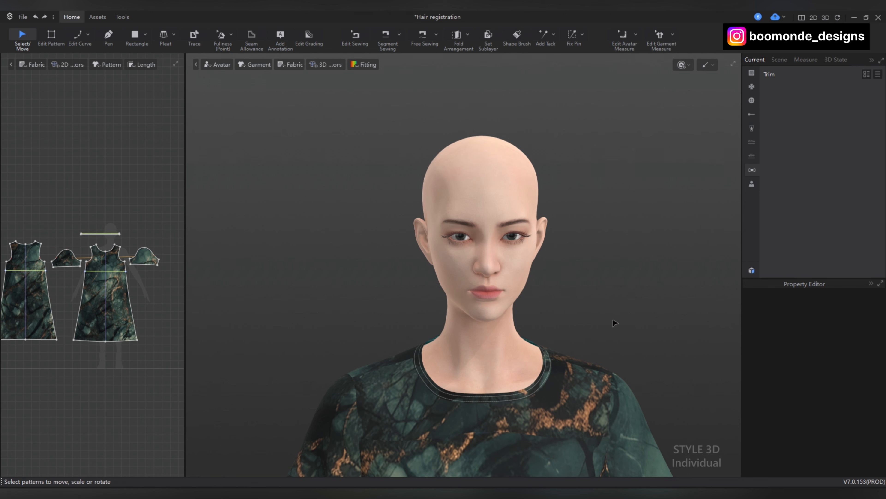
click(464, 493)
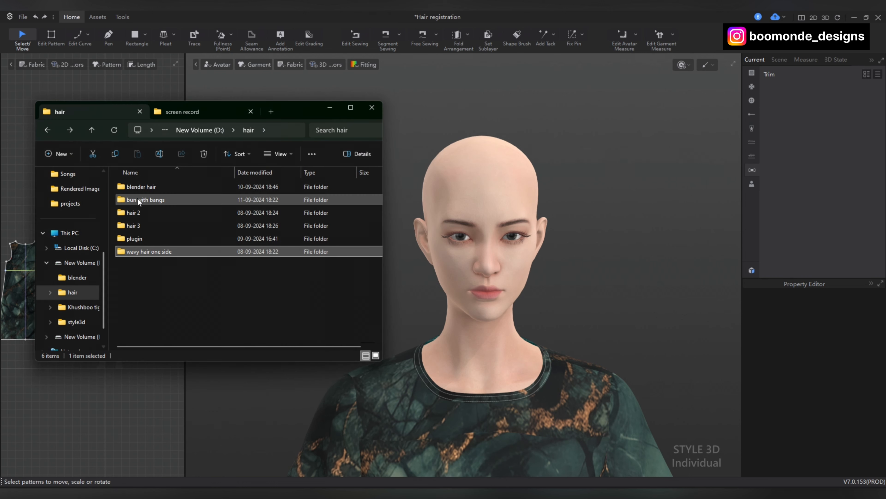
double_click(169, 254)
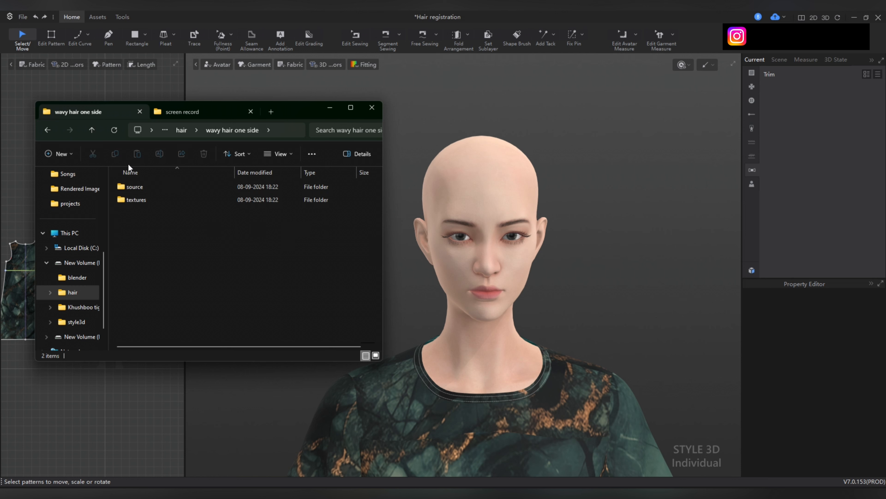
double_click(152, 189)
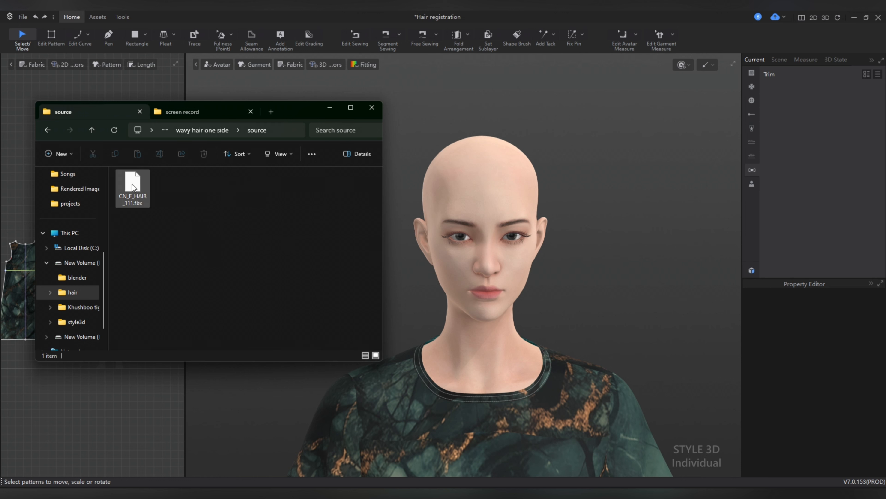
drag(134, 188, 459, 170)
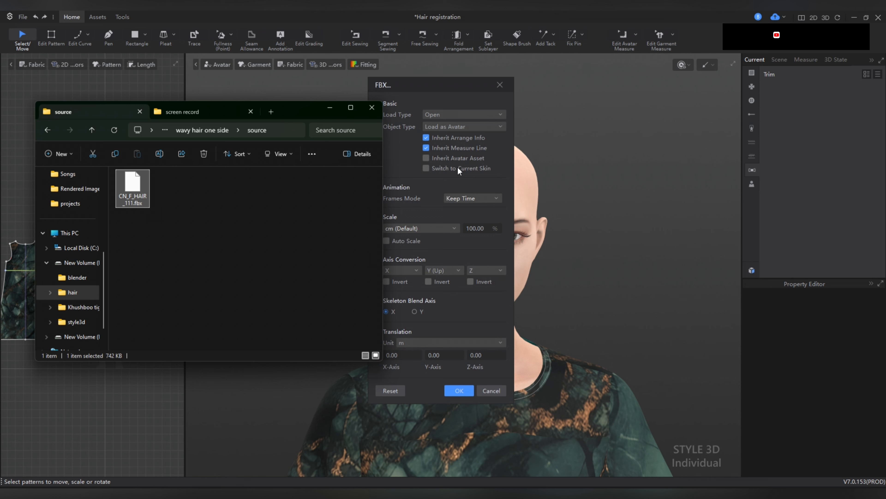
click(418, 90)
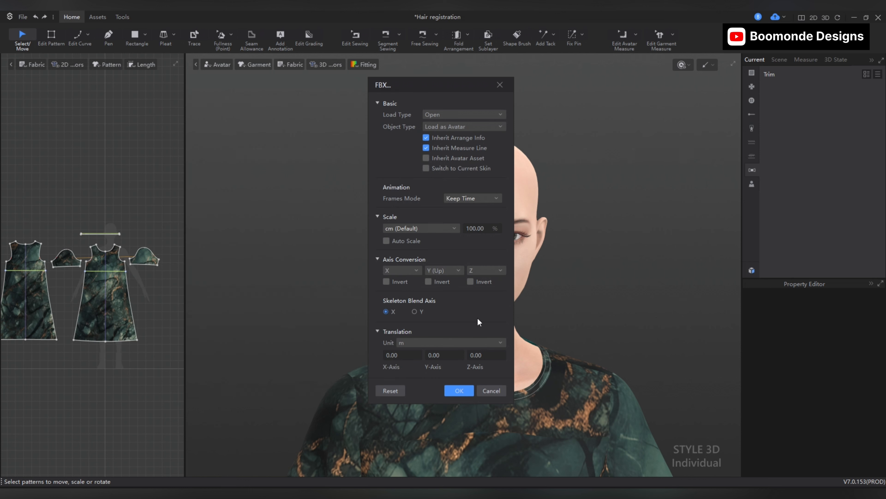
click(493, 391)
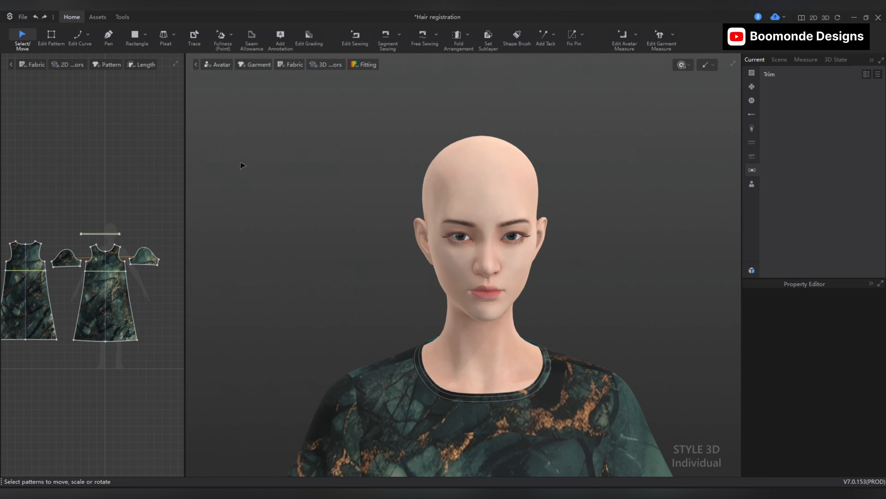
Choose CN_F_HAIR_111.fbx from the wavy hair one side source folder for FBX import.
click(26, 19)
click(95, 106)
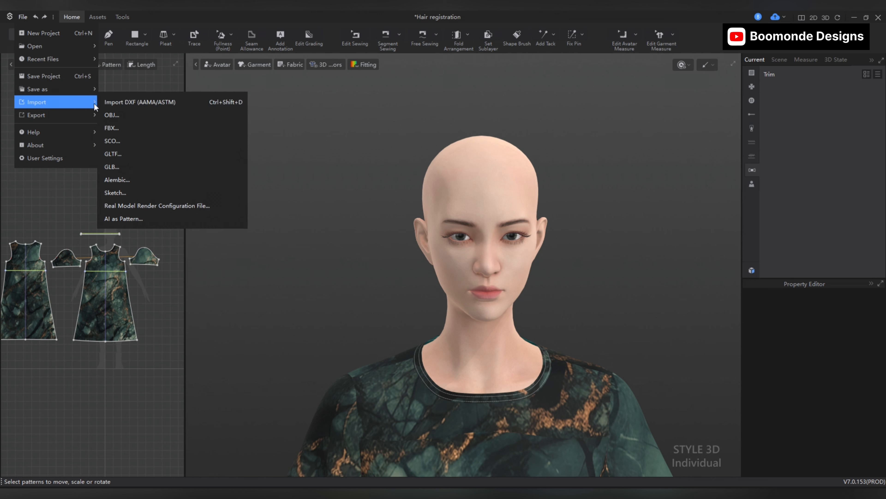
click(124, 132)
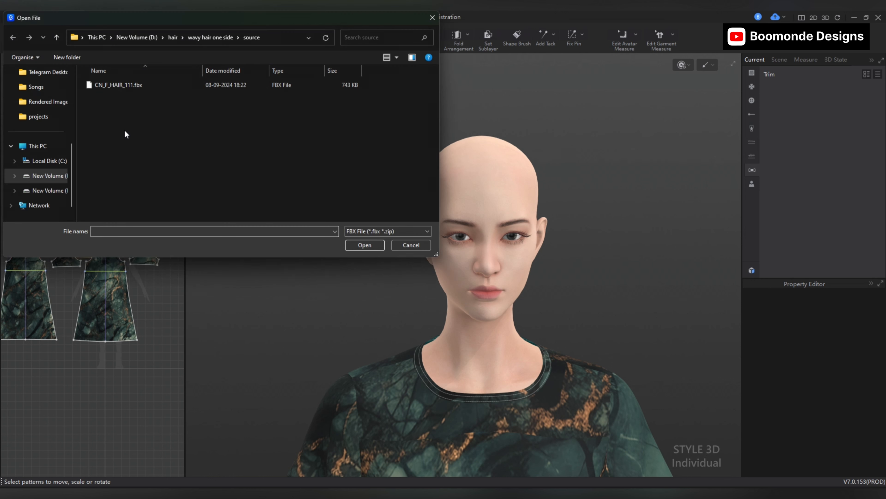
click(124, 84)
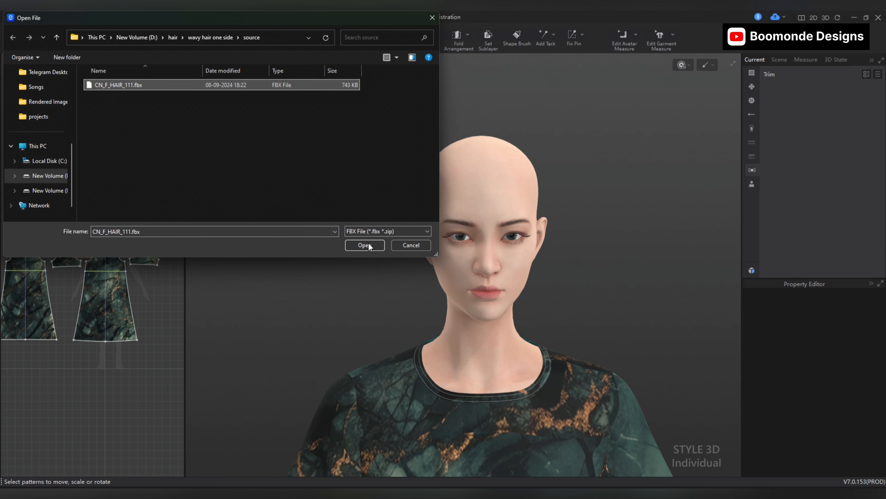
click(370, 245)
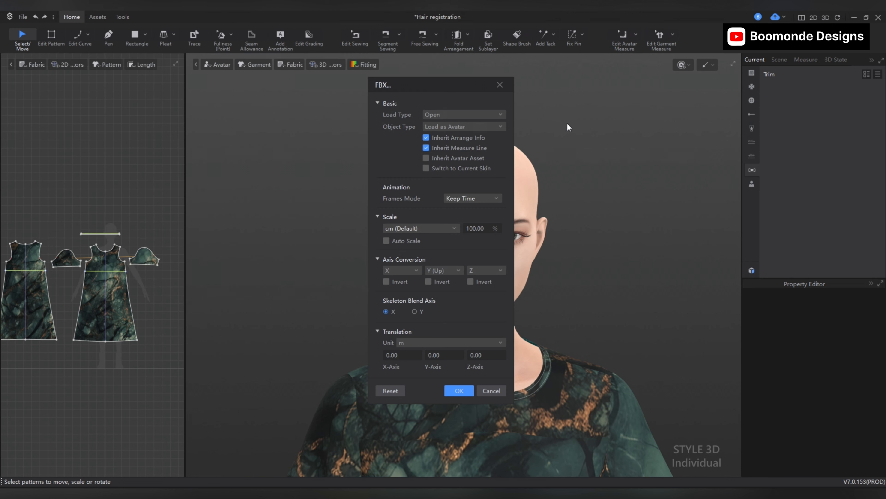
Import the hair with load type Add and object type Load as Trim, keeping the default location.
click(502, 115)
click(450, 133)
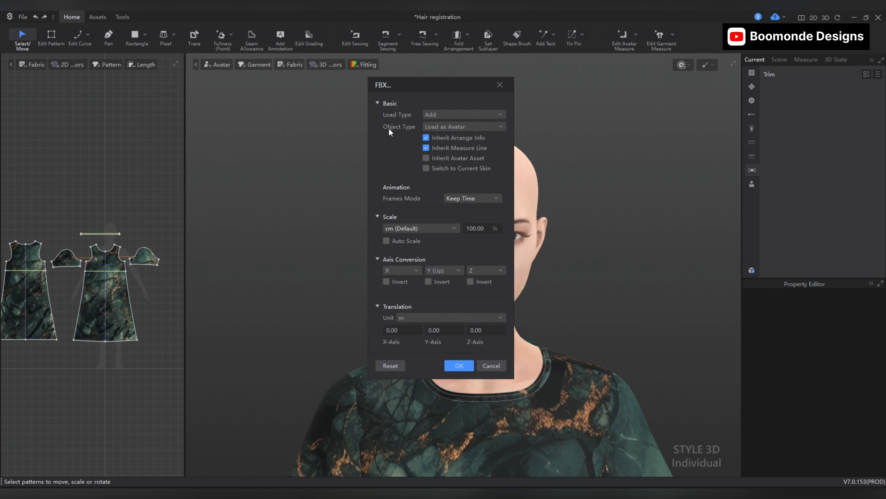
click(501, 128)
click(472, 147)
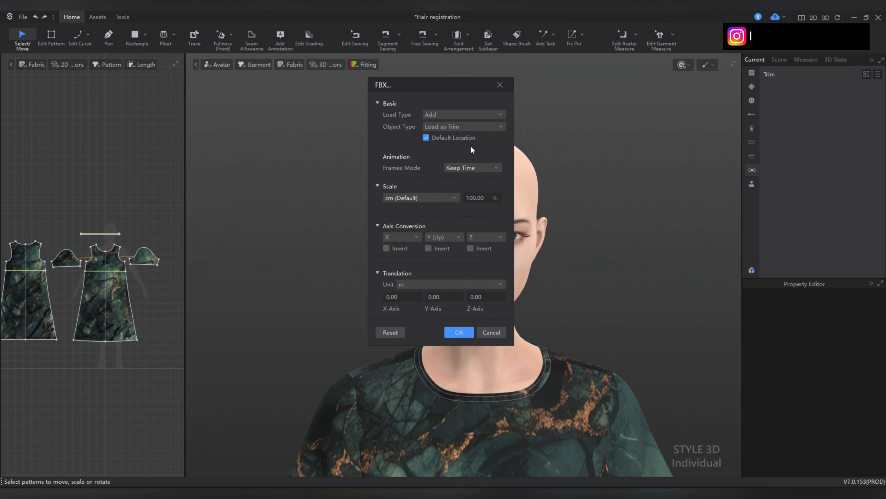
click(456, 329)
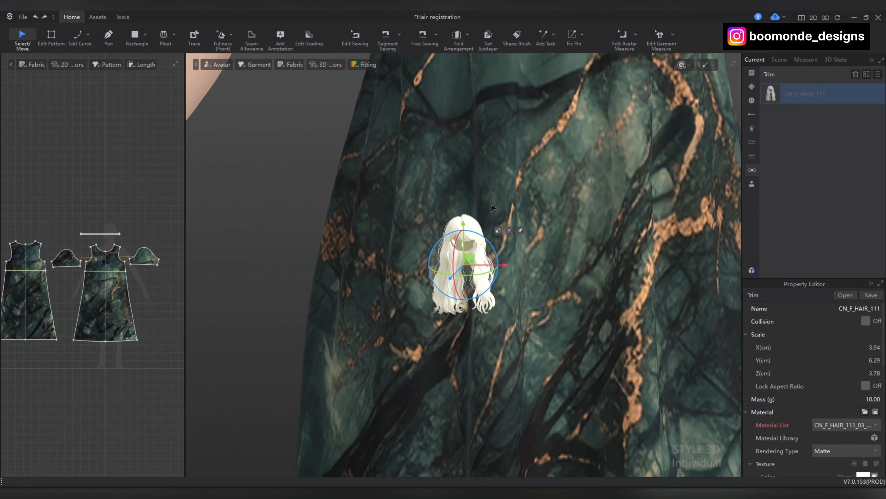
Raise the imported hair trim from the front of the dress to the level of the avatar's head.
middle_drag(495, 209, 427, 312)
drag(398, 325, 397, 186)
middle_drag(523, 115, 466, 310)
drag(340, 380, 340, 70)
middle_drag(523, 83, 497, 269)
drag(314, 231, 314, 101)
middle_drag(510, 97, 515, 347)
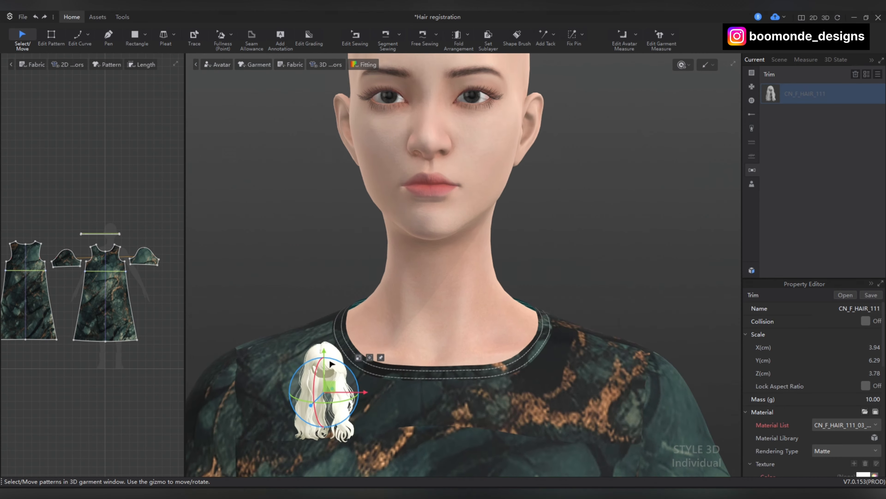
drag(323, 350, 322, 120)
middle_drag(503, 168, 501, 280)
drag(364, 274, 428, 274)
drag(386, 232, 386, 173)
Scale the hair trim up uniformly to about 24.96 × 39.80 × 23.89 cm.
click(466, 180)
drag(429, 214, 439, 301)
right_drag(593, 196, 468, 197)
click(363, 252)
drag(328, 287, 335, 280)
click(363, 252)
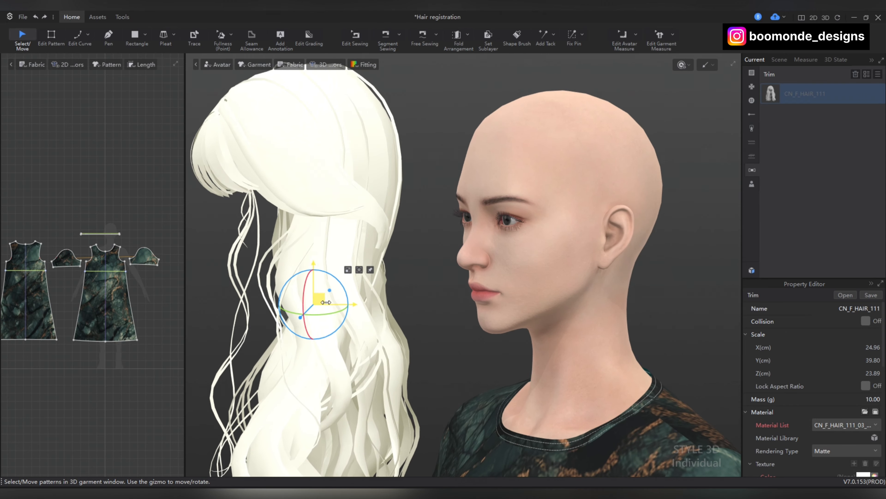
Shift the hair back onto the avatar's head and adjust its sideways position from the front.
right_drag(335, 336, 467, 338)
drag(580, 303, 414, 304)
right_drag(576, 314, 429, 314)
drag(279, 304, 483, 304)
right_drag(419, 315, 558, 314)
drag(499, 305, 509, 304)
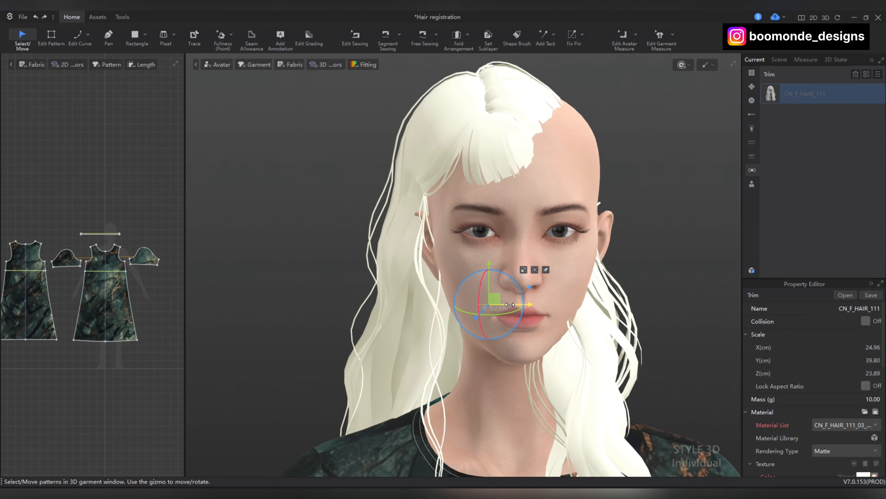
Enlarge the hair to about 30.66 × 48.89 × 29.35 cm and shift it slightly toward the back of the head.
right_drag(684, 357, 586, 359)
click(543, 269)
mouse_move(508, 303)
mouse_down()
mouse_move(537, 283)
mouse_move(508, 320)
mouse_up()
click(543, 270)
drag(530, 359, 544, 358)
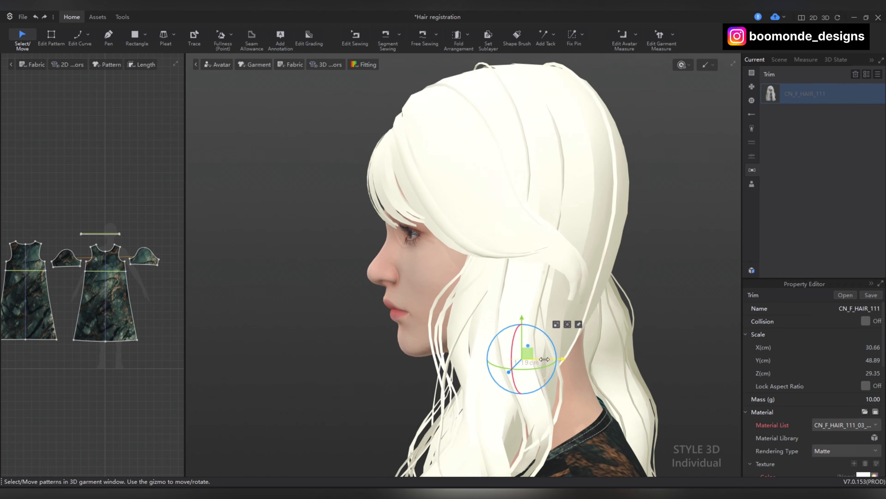
Scale the hair up uniformly in small increments so it covers the avatar's scalp from all sides.
right_drag(662, 360, 691, 360)
click(556, 324)
drag(522, 359, 528, 353)
right_drag(615, 360, 565, 362)
drag(522, 359, 529, 353)
right_drag(734, 359, 572, 359)
drag(521, 359, 529, 353)
right_drag(544, 360, 663, 360)
click(556, 324)
Fine-tune the enlarged hair's height, depth and sideways position on the avatar's head.
middle_drag(593, 360, 520, 342)
right_drag(684, 345, 436, 346)
drag(480, 342, 474, 342)
right_drag(538, 352, 478, 353)
right_drag(478, 353, 537, 353)
drag(437, 303, 437, 310)
drag(475, 349, 468, 349)
right_drag(545, 367, 483, 370)
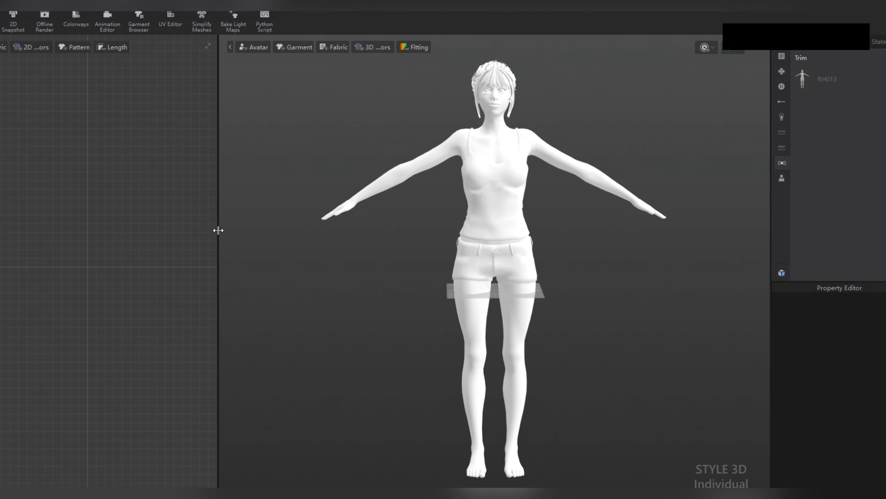
right_drag(597, 260, 533, 276)
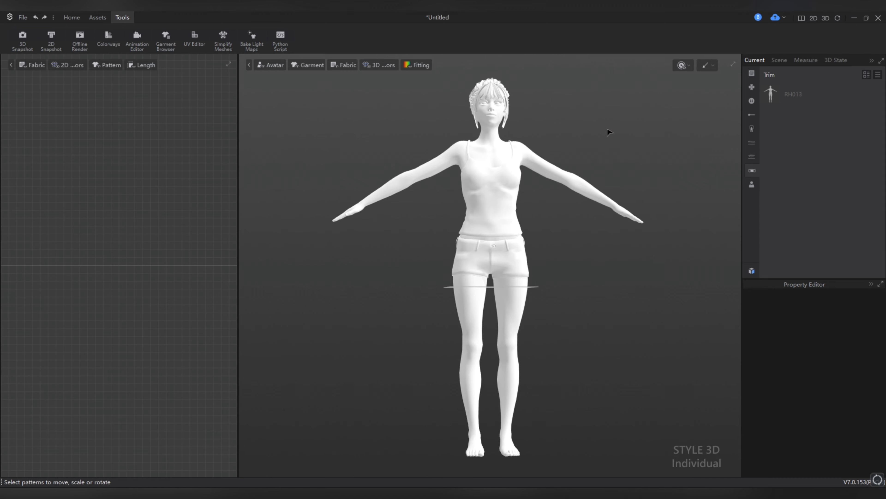
scroll(529, 145, up, 2)
middle_drag(530, 140, 533, 194)
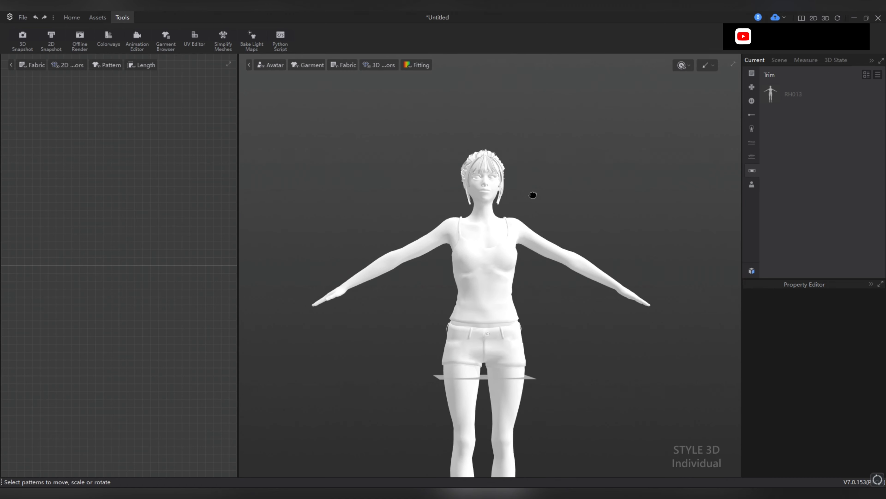
scroll(533, 195, up, 6)
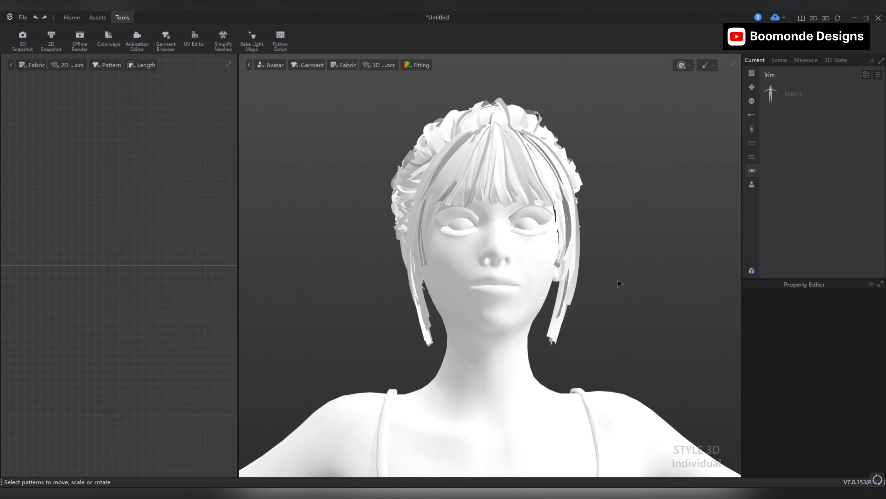
right_drag(620, 283, 503, 293)
right_drag(611, 306, 541, 307)
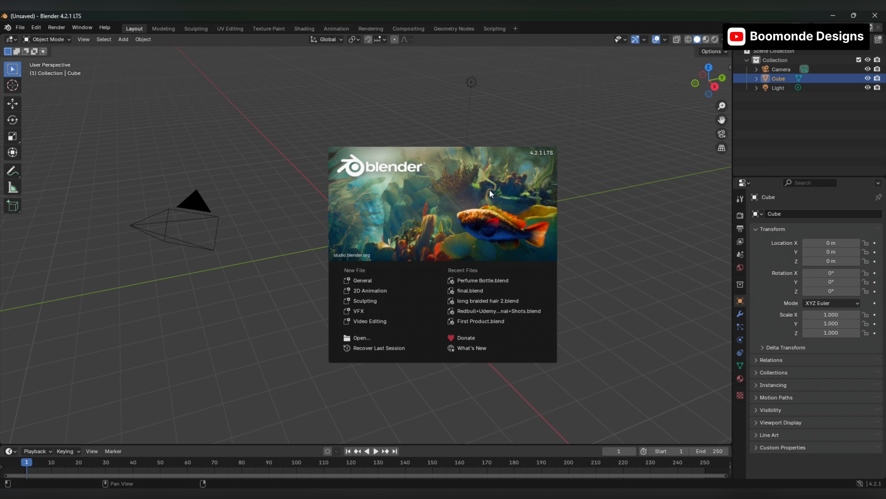
Switch to Blender, dismiss the splash screen and delete the default cube from the new scene.
click(527, 197)
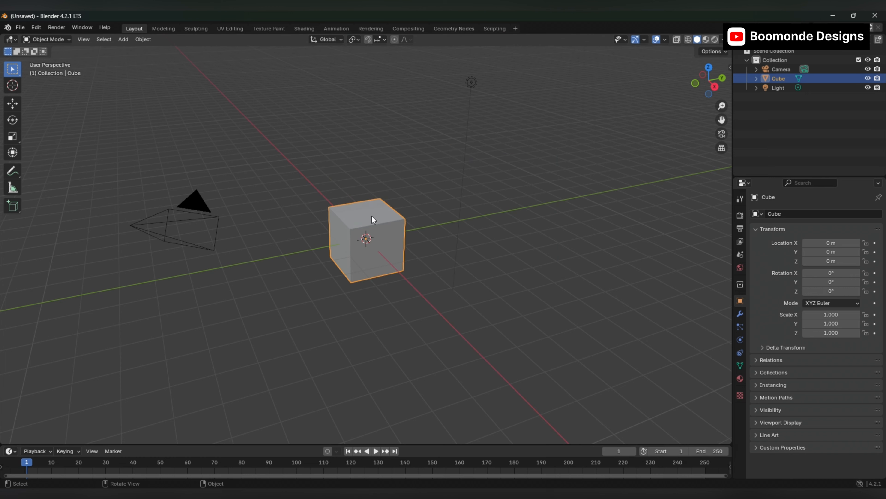
right_click(372, 220)
click(340, 385)
Import RH013.Fbx from the bun with bangs\RH013 folder into the scene with the default FBX options.
key(alt+Tab)
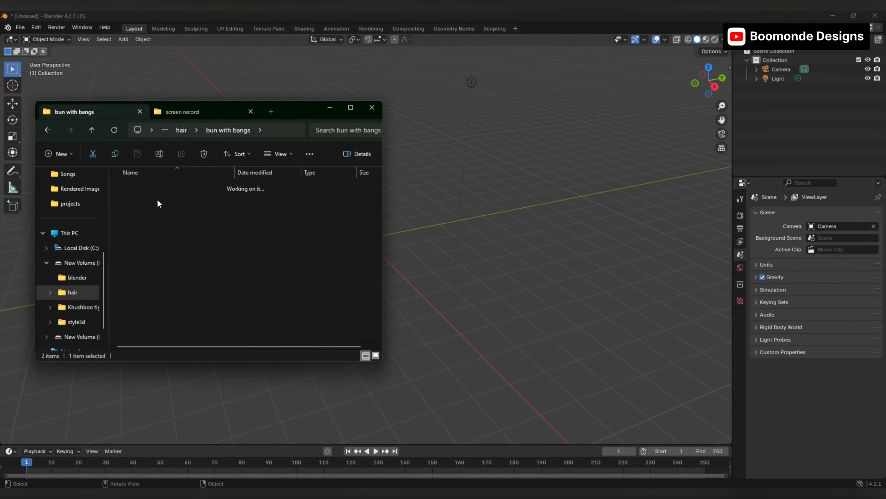
drag(190, 212, 428, 446)
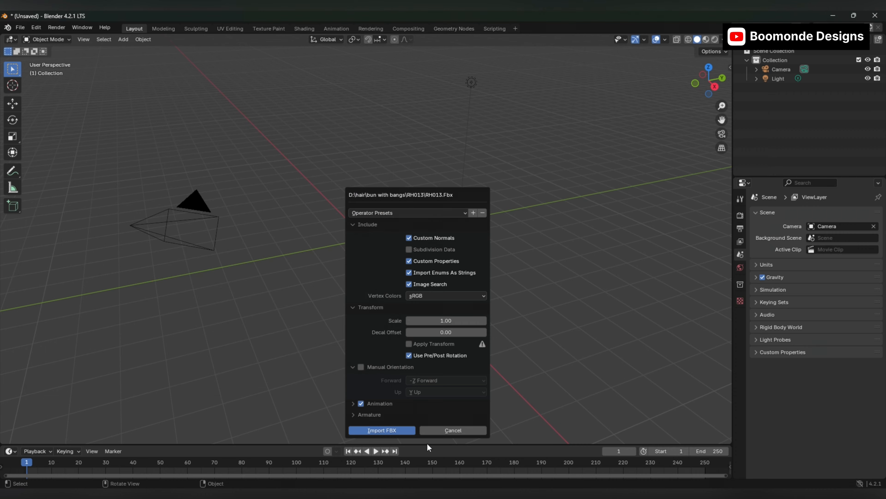
click(401, 432)
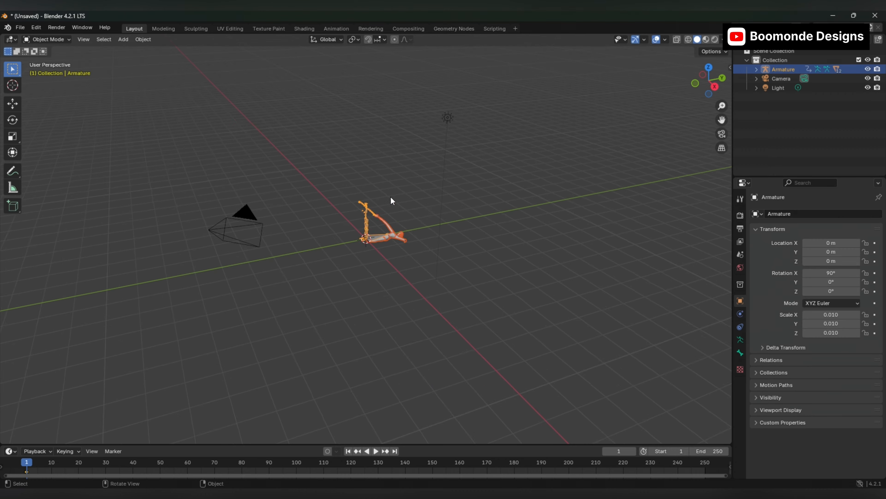
Delete the imported figure's armature from the scene.
drag(300, 75, 363, 139)
right_click(346, 205)
click(346, 205)
Select all the imported meshes and rotate the lying figure upright about the X axis.
scroll(301, 301, down, 8)
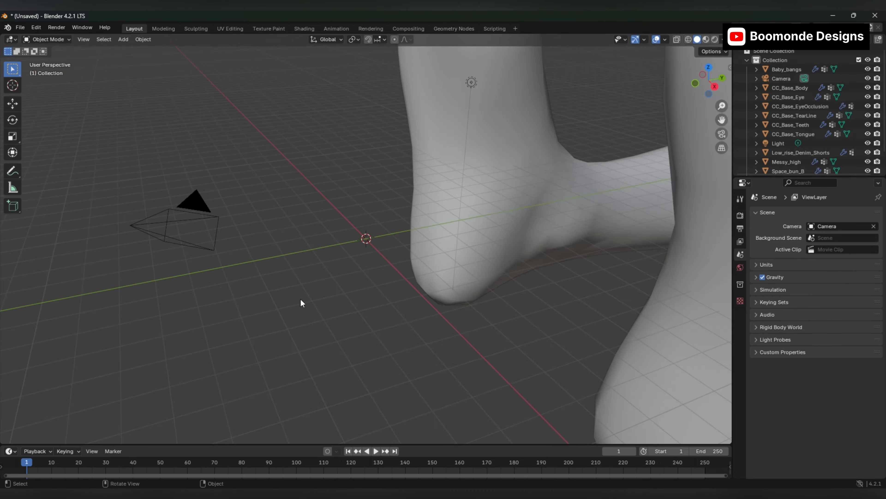
middle_drag(590, 321, 570, 301)
scroll(570, 301, down, 2)
click(461, 241)
drag(320, 155, 667, 343)
click(454, 244)
click(13, 104)
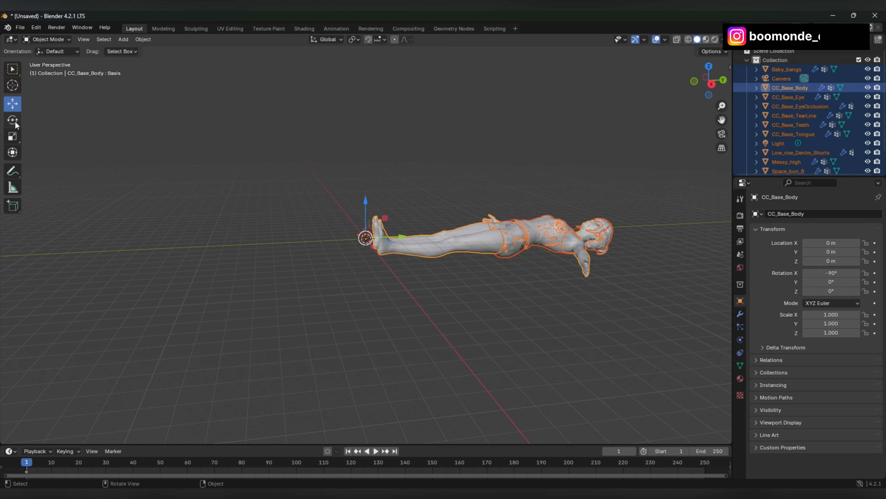
click(13, 119)
drag(353, 206, 320, 255)
Delete the figure's body and clothing together with the camera and light, keeping the hair, eye and mouth meshes.
middle_drag(437, 200, 523, 216)
shift+middle_drag(502, 230, 503, 349)
drag(241, 168, 489, 366)
right_click(365, 226)
click(364, 227)
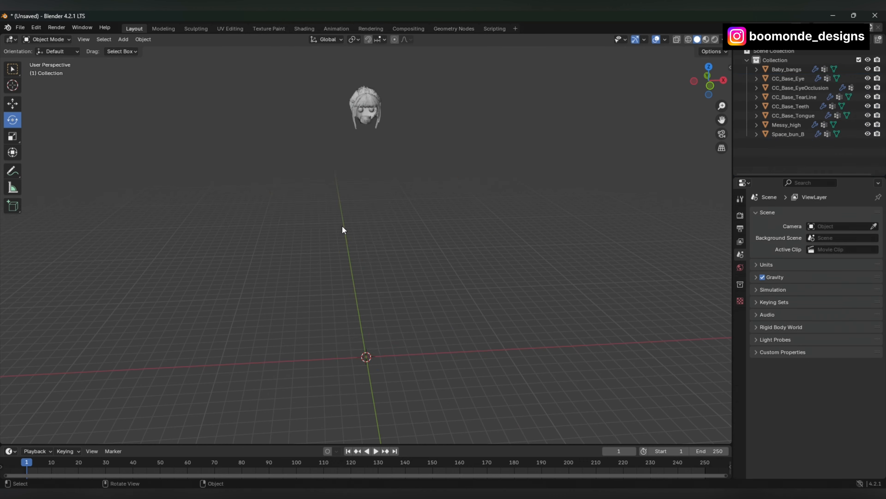
Frame the remaining head parts and delete the teeth and tongue meshes.
scroll(341, 226, down, 3)
drag(315, 131, 419, 213)
click(83, 39)
click(109, 98)
right_click(492, 362)
middle_drag(512, 377, 510, 352)
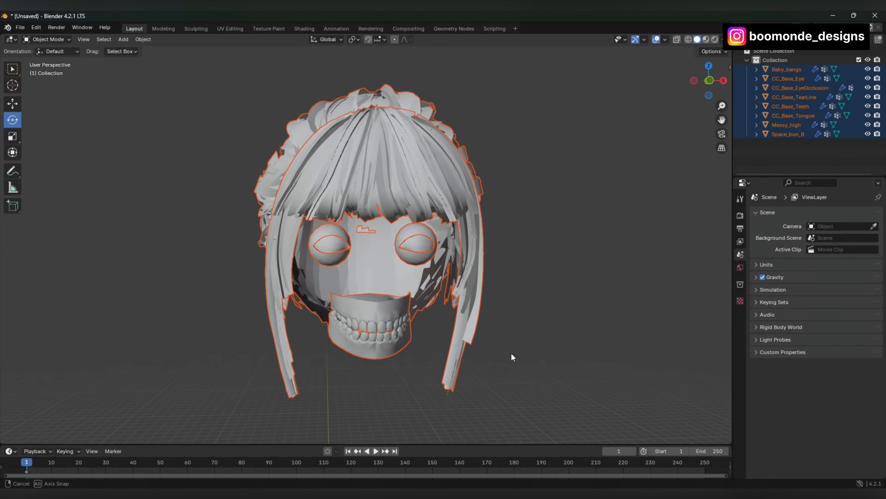
drag(468, 377, 383, 335)
click(368, 341)
right_click(368, 348)
click(368, 349)
click(377, 317)
right_click(377, 317)
click(377, 318)
Delete the eye occlusion, tear line and eye meshes from inside the hair.
click(416, 245)
right_click(416, 245)
click(416, 245)
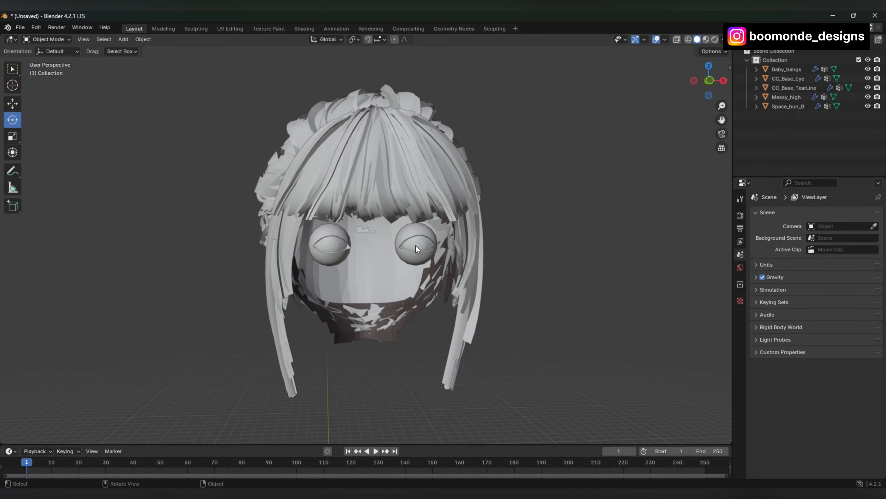
click(415, 245)
right_click(413, 250)
click(413, 250)
click(413, 250)
right_click(412, 249)
Select the Baby_bangs, Messy_high and Space_bun_B hair meshes and start an FBX export.
mouse_move(384, 369)
middle_down()
mouse_move(277, 364)
mouse_move(404, 368)
mouse_move(336, 367)
mouse_move(376, 367)
middle_up()
scroll(376, 366, down, 3)
drag(260, 121, 468, 327)
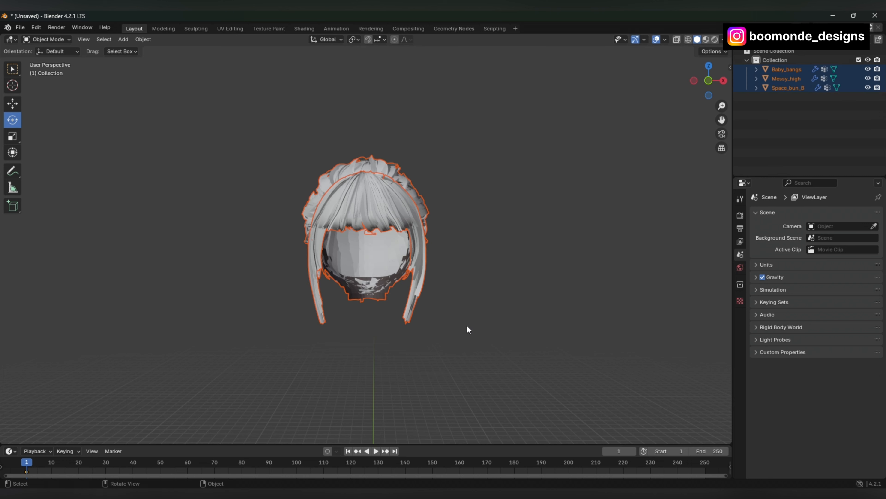
click(20, 27)
mouse_move(20, 27)
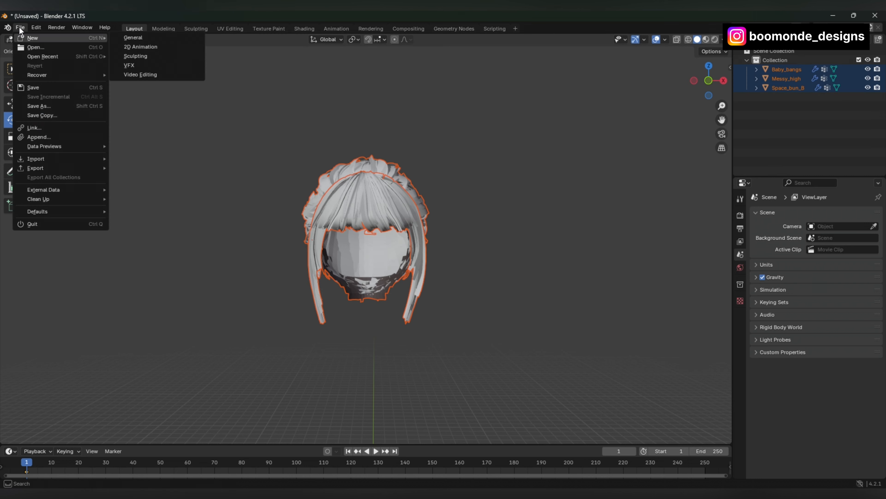
mouse_move(45, 167)
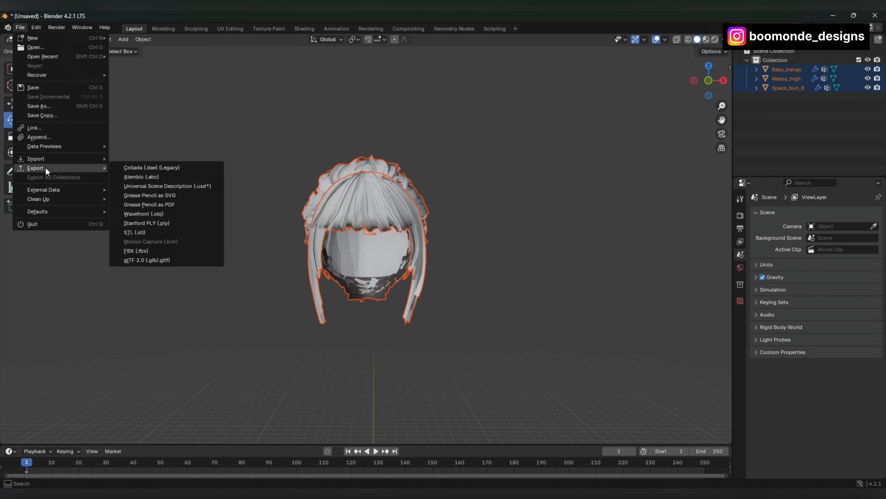
click(140, 251)
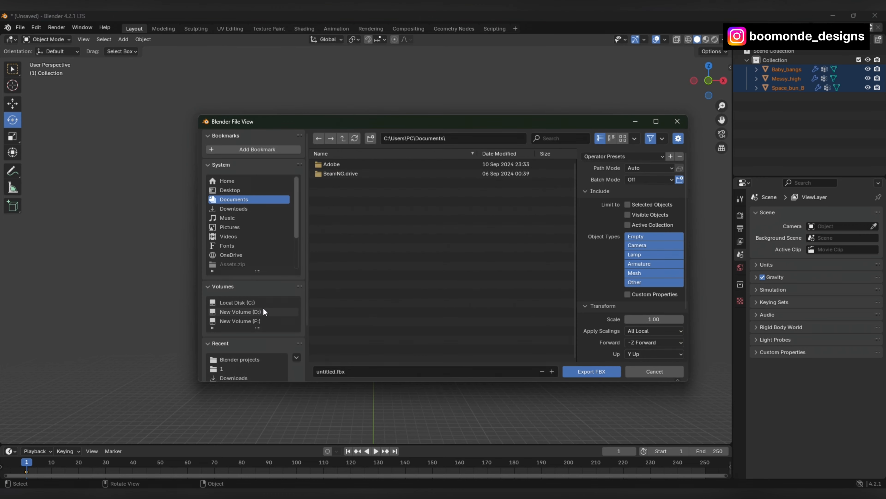
Export the hair as hair bun.fbx into D:\hair\bun with bangs, and close Blender without saving the scene.
double_click(366, 173)
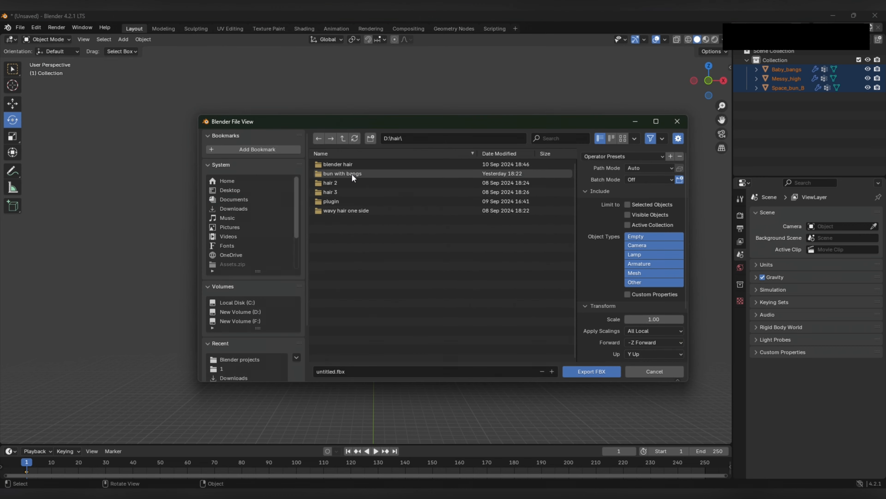
double_click(380, 175)
click(352, 372)
text(b)
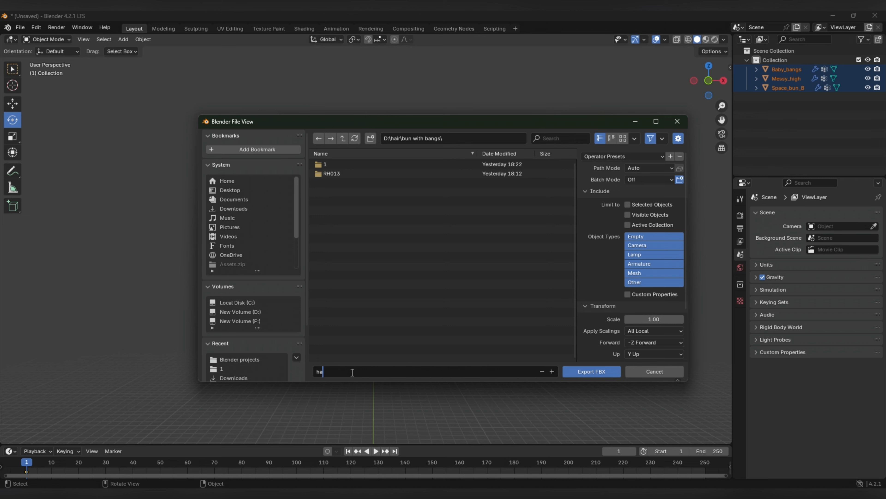
text(air bun.fbx)
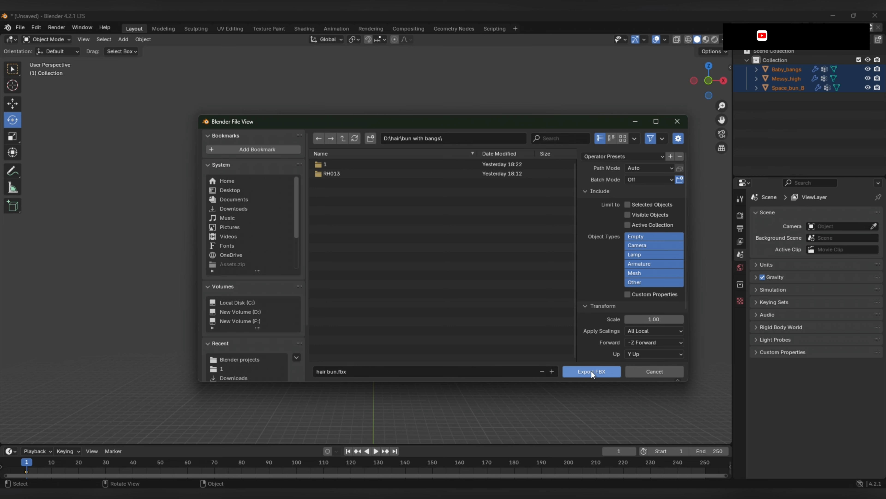
click(591, 371)
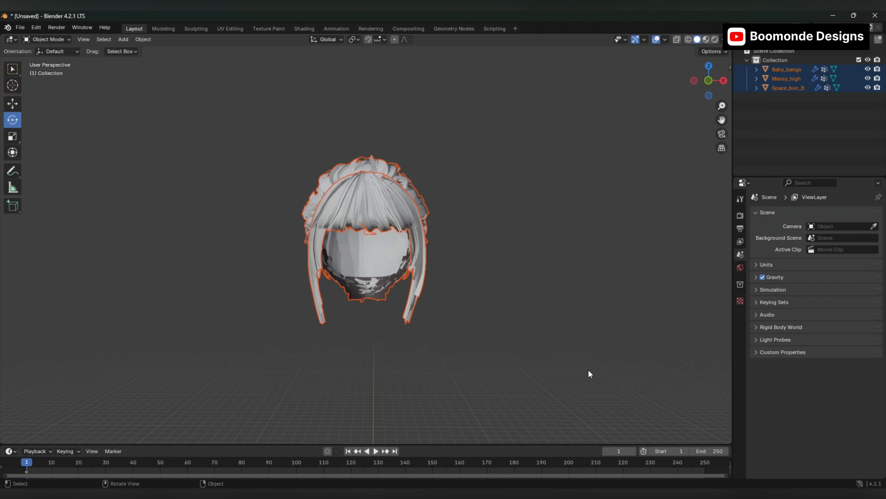
click(879, 19)
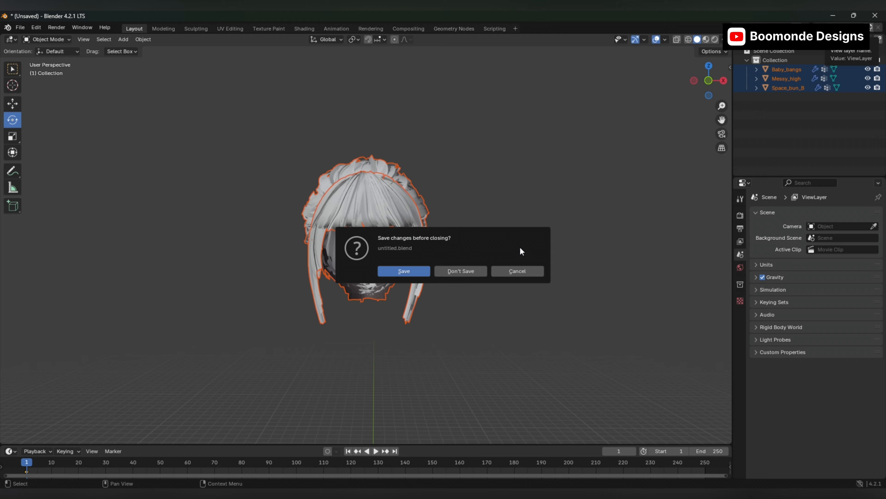
click(471, 272)
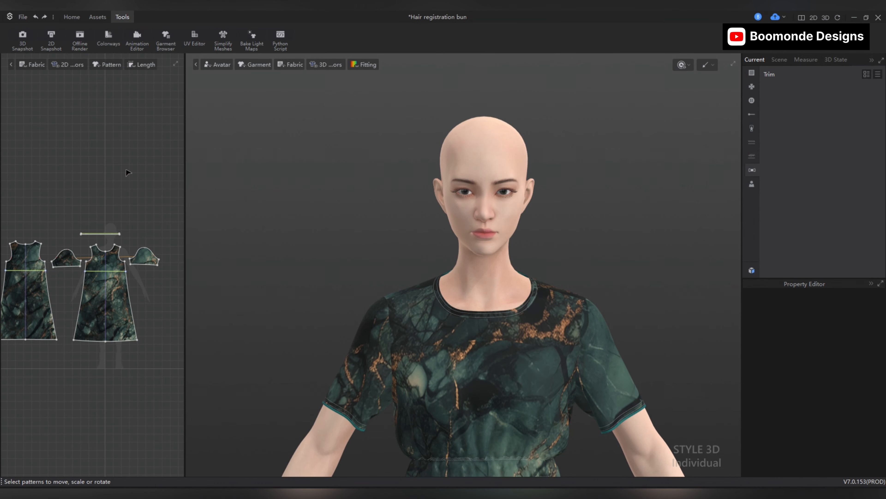
Switch to Style3D and import the hair bun FBX from the bun with bangs folder, with load type Add and object type Load as Trim.
mouse_move(464, 494)
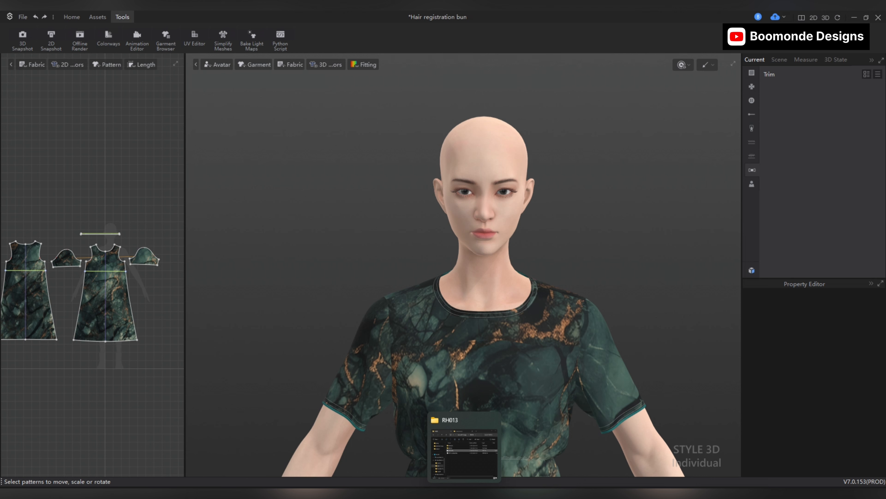
click(464, 452)
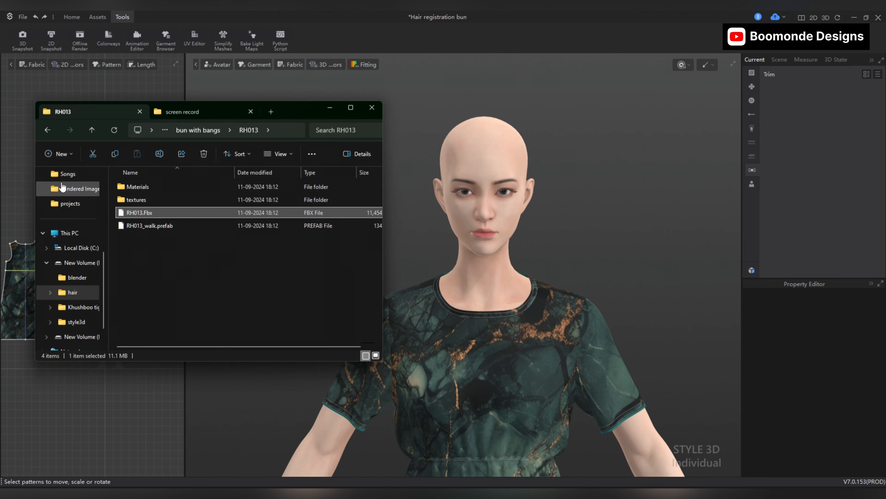
click(47, 129)
click(191, 213)
drag(190, 214, 455, 149)
click(412, 86)
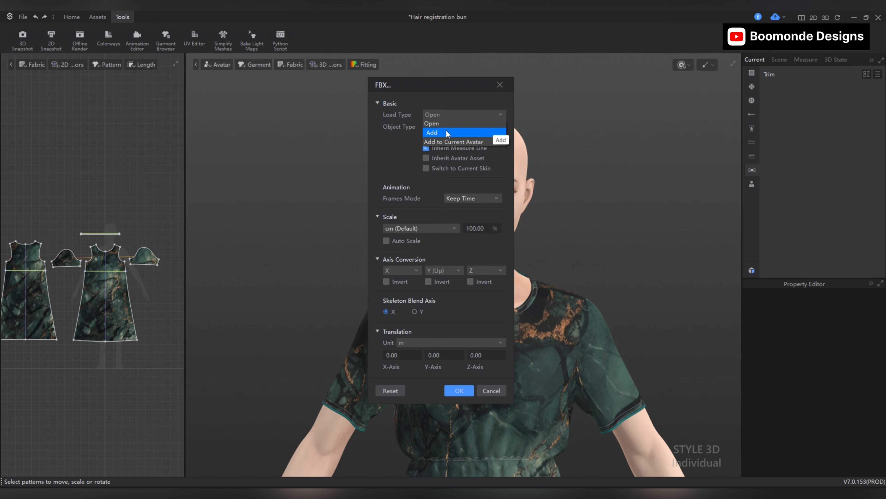
click(446, 133)
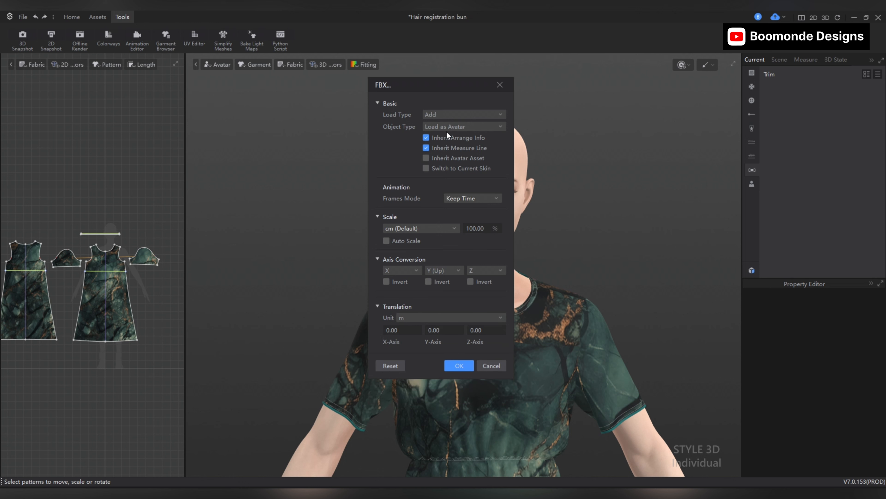
click(500, 126)
click(471, 144)
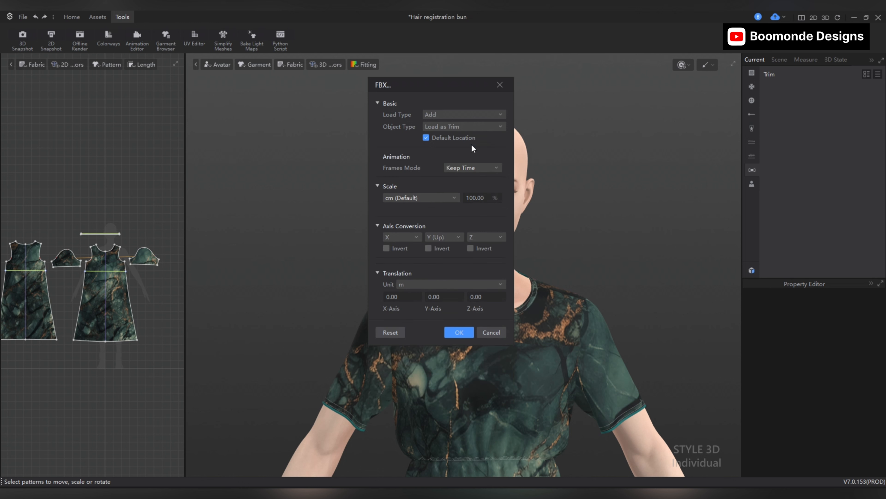
click(459, 332)
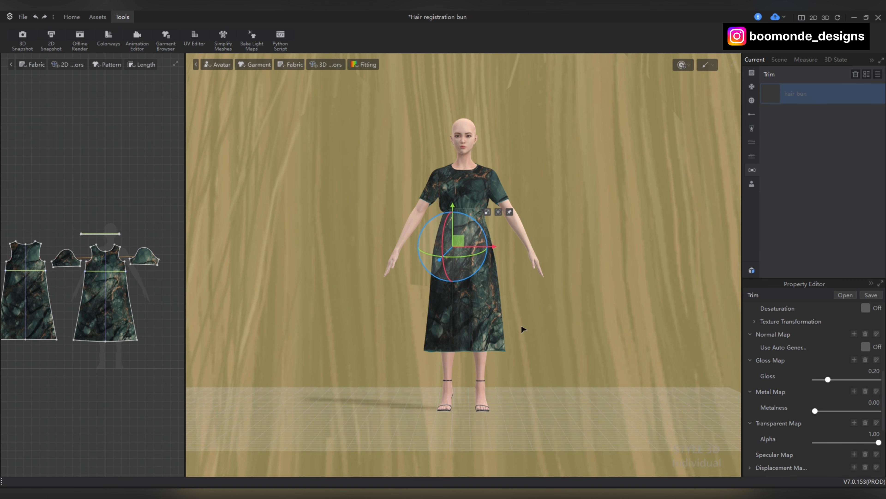
Select the oversized hair bun trim with Select/Move and scale it down to about the size of the avatar's head.
right_click(116, 220)
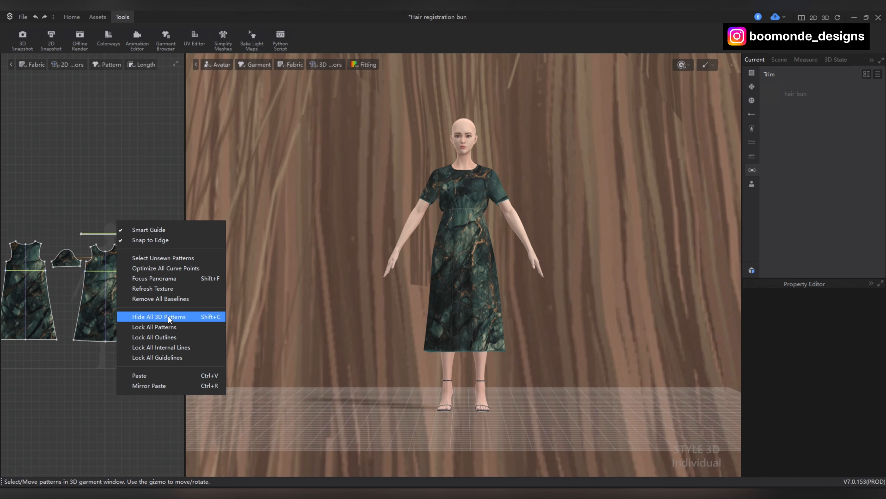
click(575, 258)
click(565, 240)
click(71, 17)
click(23, 34)
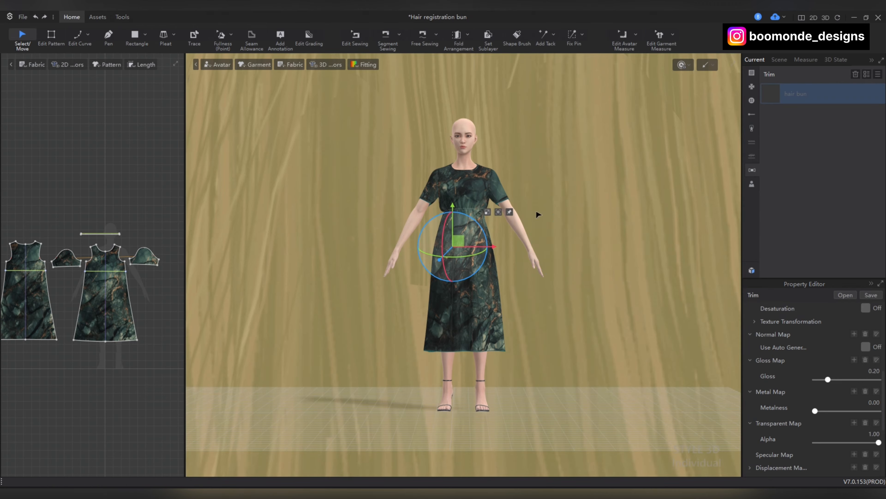
click(490, 213)
scroll(491, 217, down, 3)
mouse_move(456, 252)
mouse_down()
mouse_move(289, 382)
mouse_move(405, 297)
mouse_move(449, 248)
mouse_up()
scroll(447, 257, up, 3)
drag(290, 383, 433, 262)
middle_drag(272, 382, 267, 444)
click(482, 272)
Raise the hair to the avatar's head and shift it back over the head from the side.
drag(449, 275, 448, 174)
right_drag(355, 275, 489, 276)
drag(439, 210, 383, 209)
click(399, 162)
mouse_move(453, 222)
right_down()
mouse_move(327, 222)
mouse_move(453, 224)
right_up()
click(399, 162)
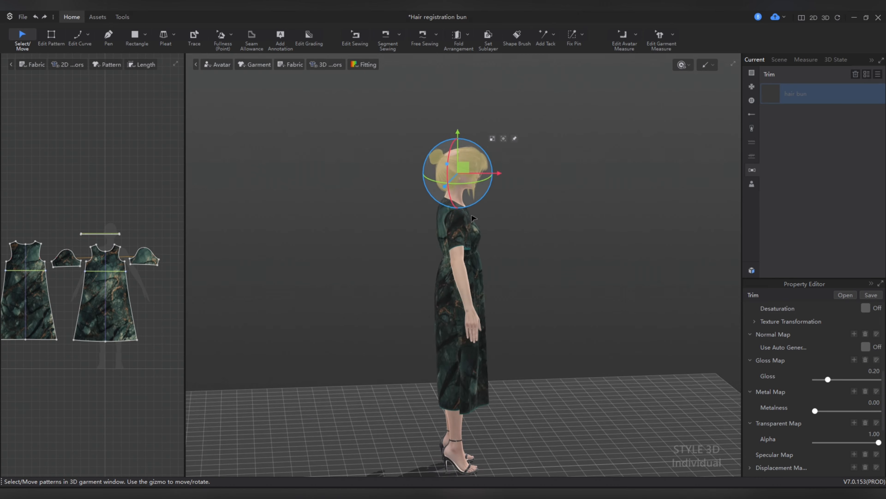
Fine-tune the hair's overall scale to fit the avatar's head.
scroll(461, 168, up, 3)
right_drag(558, 224, 433, 223)
click(490, 102)
drag(457, 137, 455, 140)
right_drag(457, 183, 489, 181)
click(490, 101)
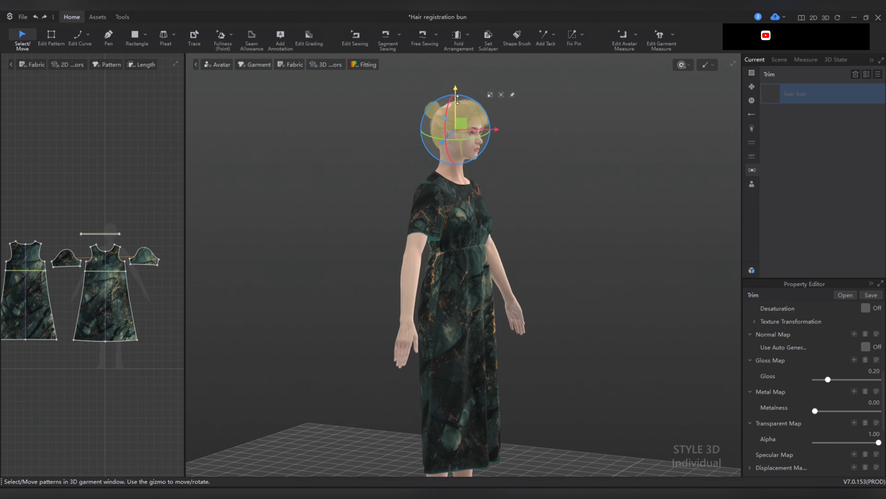
Nudge the hair slightly upward on the avatar's head in a close front view, and deselect it.
right_drag(572, 155, 512, 155)
scroll(512, 155, up, 3)
middle_drag(512, 155, 512, 240)
scroll(512, 241, up, 4)
right_drag(512, 265, 534, 335)
drag(475, 201, 475, 194)
right_drag(558, 260, 587, 218)
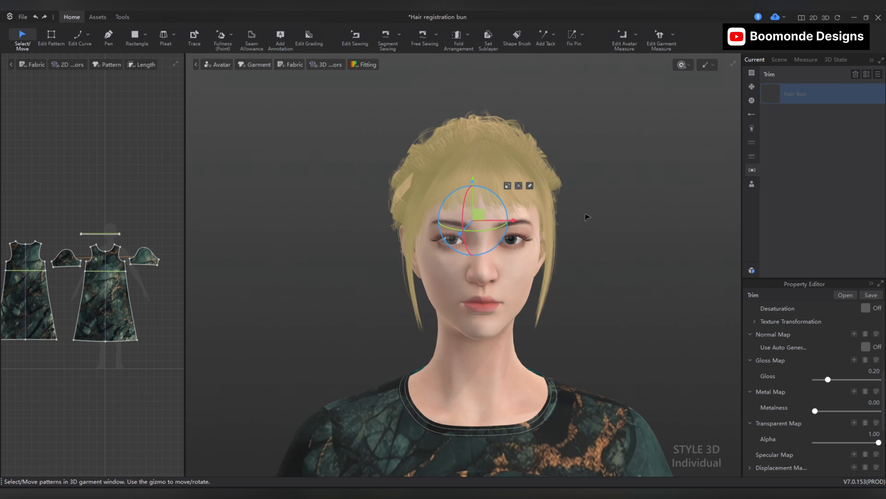
click(588, 218)
right_drag(611, 252, 697, 251)
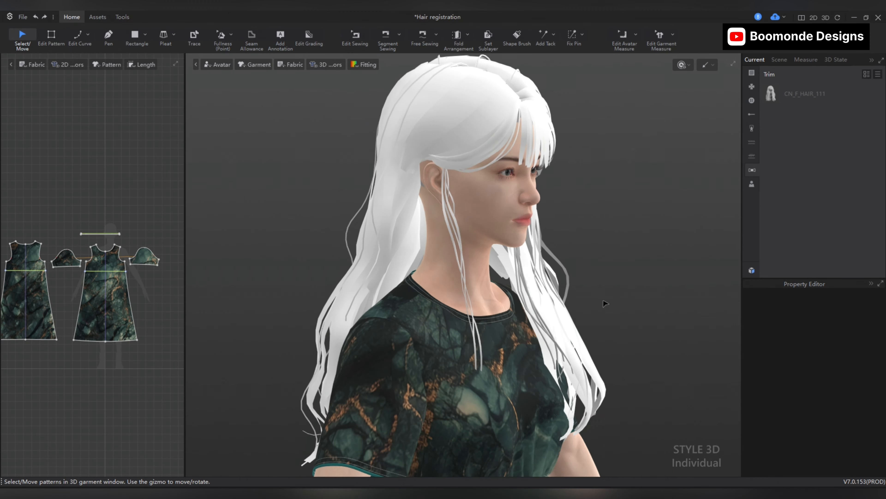
right_drag(555, 405, 553, 402)
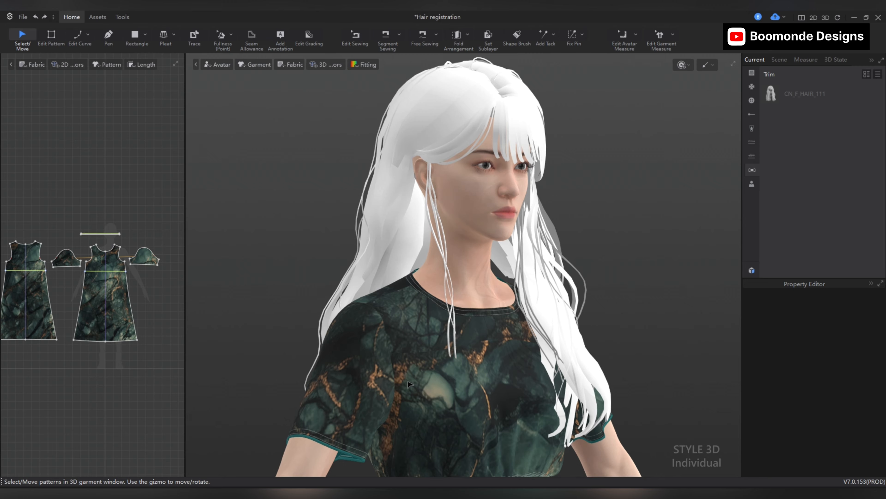
right_drag(410, 384, 475, 328)
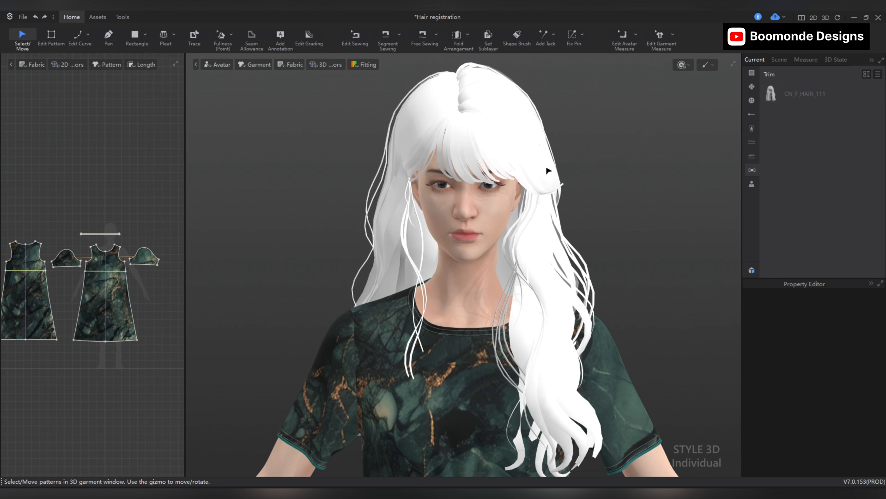
Apply the CN_F_HAIR_110_hair texture and the Hair_normal normal map from the hair's textures folder to the CN_F_HAIR_111 trim's material.
right_drag(548, 170, 647, 154)
click(799, 93)
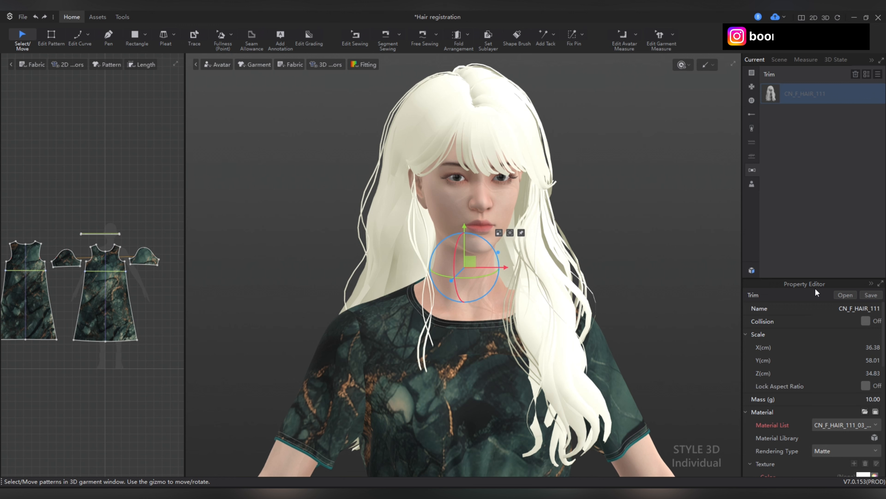
scroll(820, 335, down, 3)
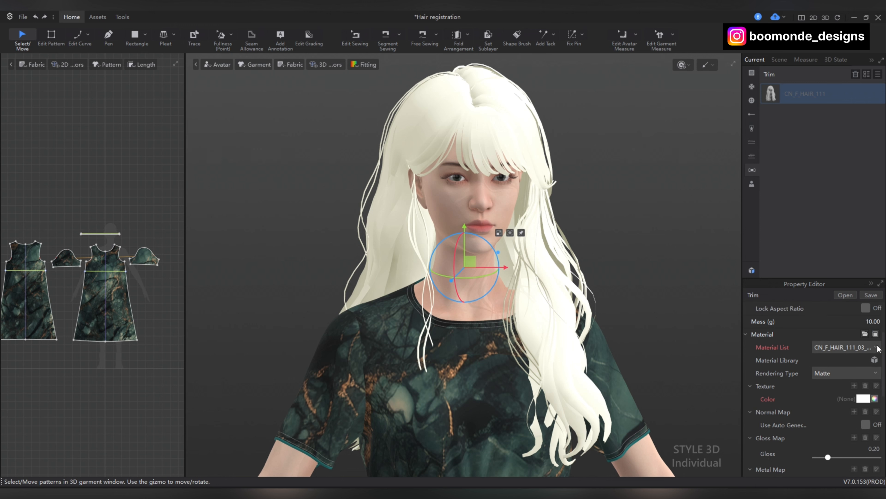
click(877, 349)
click(878, 349)
mouse_move(465, 491)
click(465, 450)
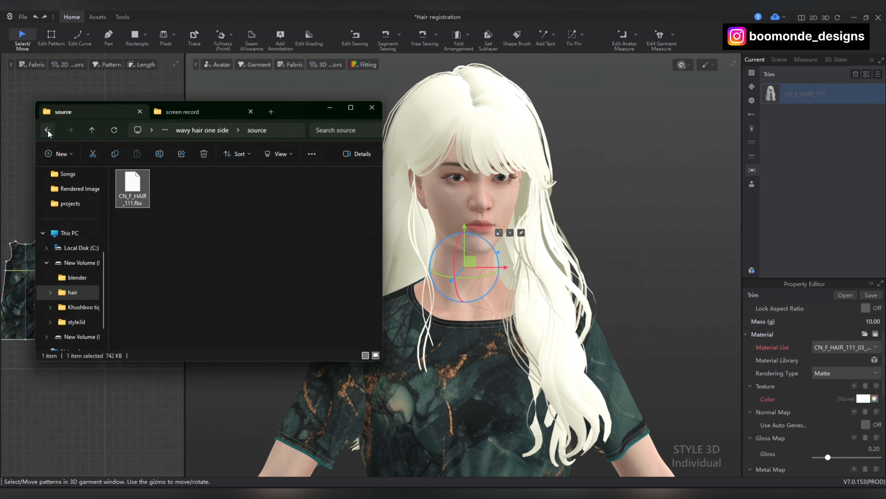
click(48, 130)
double_click(147, 198)
drag(146, 198, 855, 389)
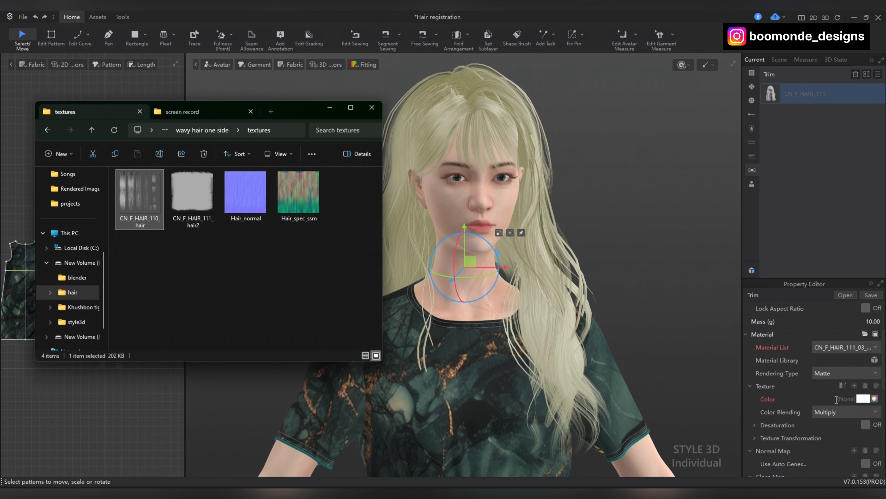
drag(245, 192, 843, 412)
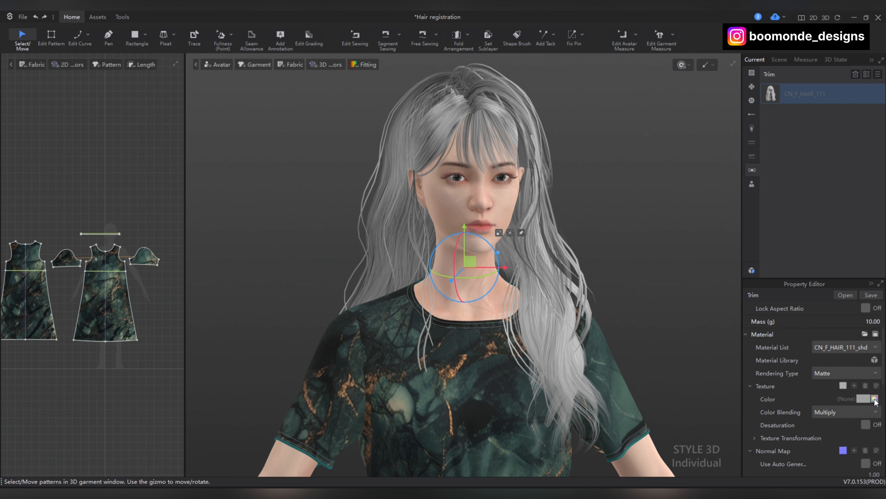
Pick a new color for the CN_F_HAIR_111_shd material and set the CN_F_HAIR_111_01 material to a dark red.
click(875, 399)
click(358, 204)
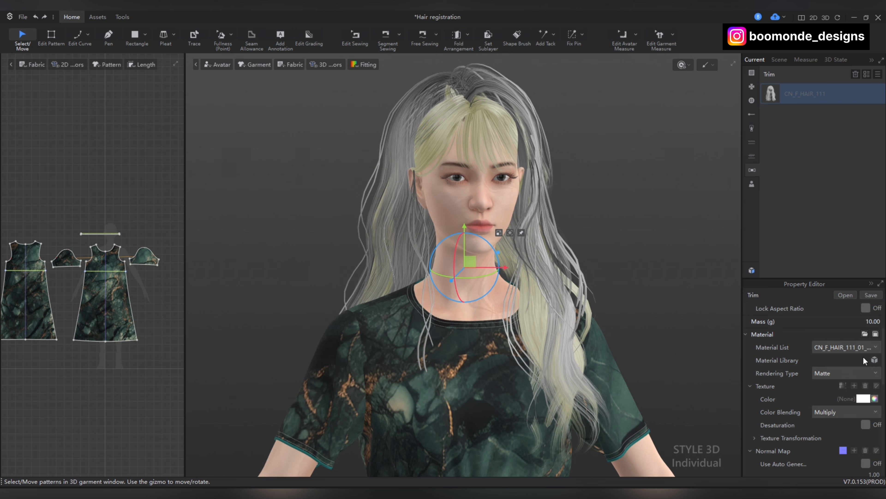
click(874, 399)
click(407, 216)
click(369, 396)
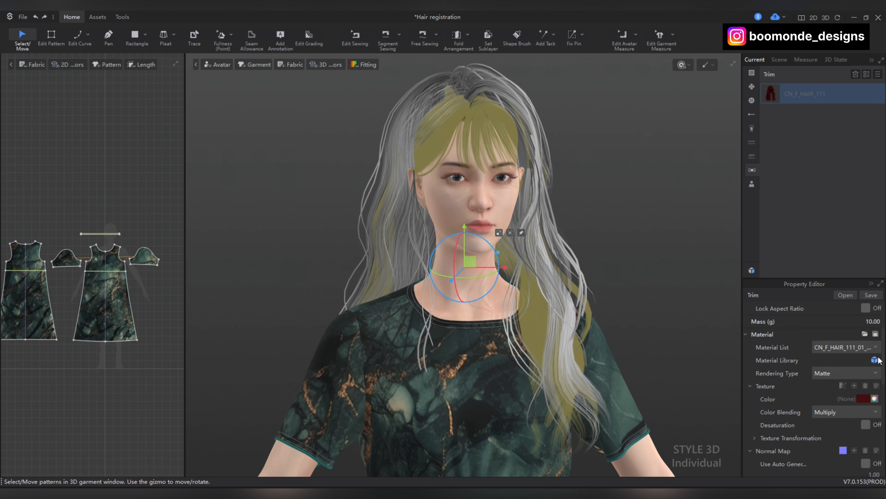
Set the color of the CN_F_HAIR_111_02 hair material to dark brown 602B12.
click(875, 398)
click(379, 199)
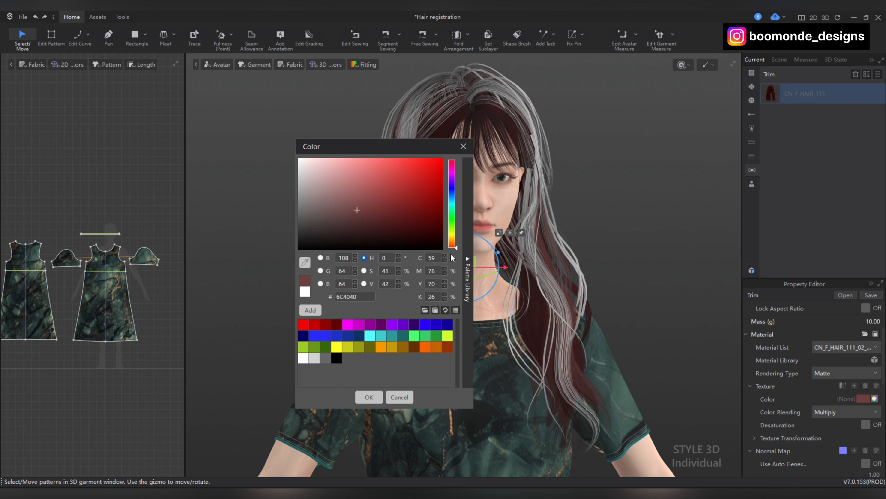
click(452, 243)
click(415, 215)
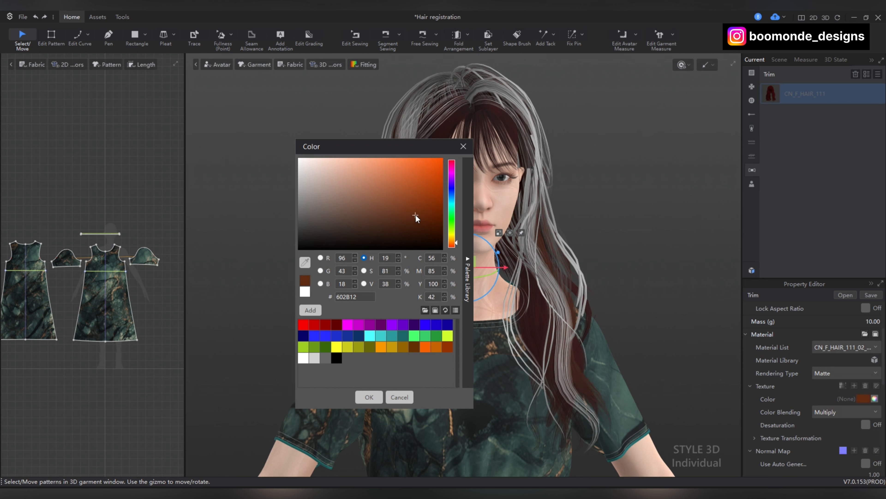
Set the color of the CN_F_HAIR_111_03 hair strand material to a medium orange-brown.
click(877, 346)
click(856, 386)
click(874, 398)
click(453, 240)
click(375, 198)
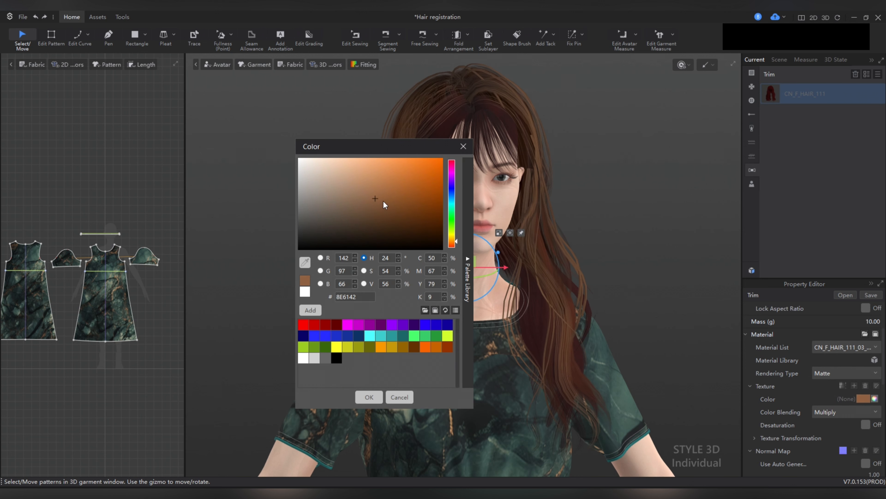
click(376, 210)
click(368, 397)
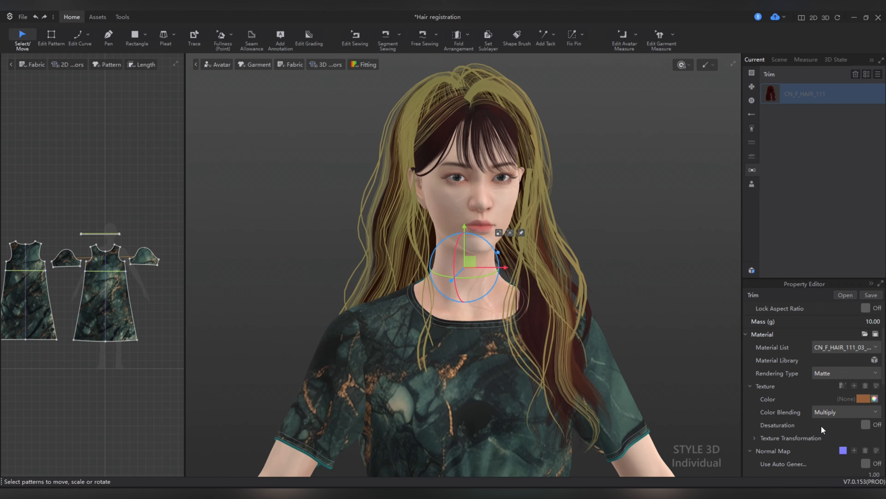
scroll(821, 429, down, 5)
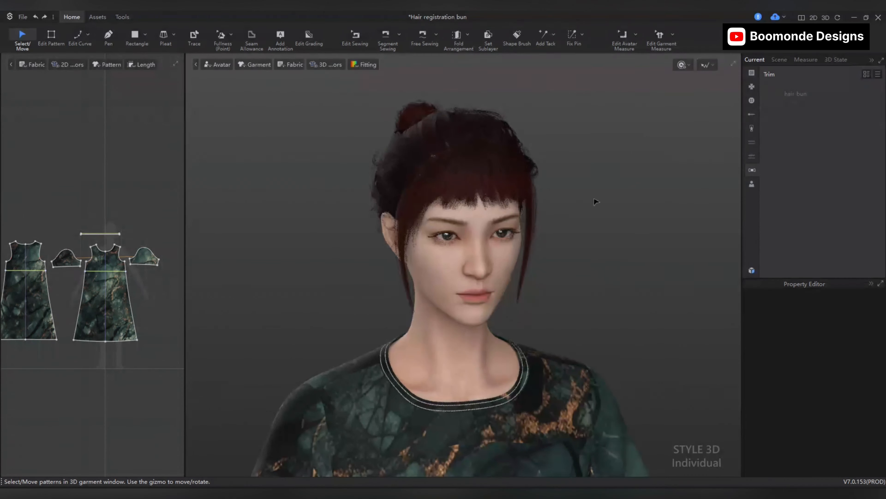
Save the hair bun project and smartly convert the selected hair bun trim into a Hair accessory.
key(ctrl+s)
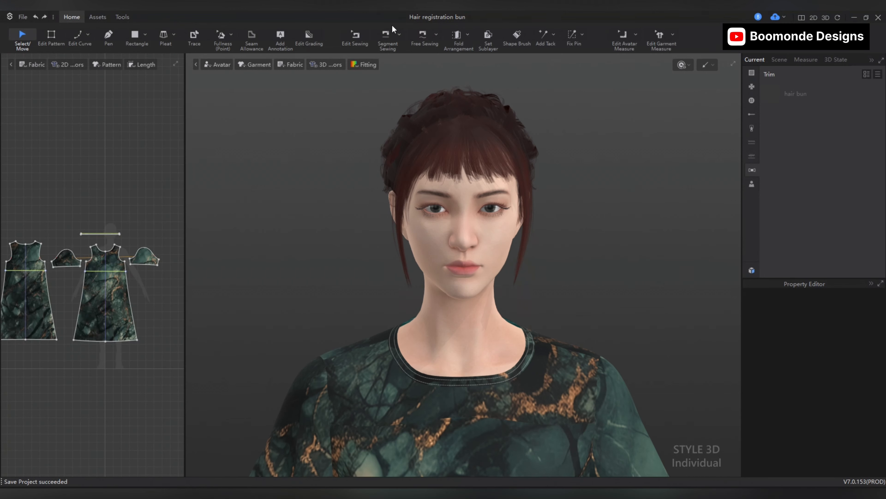
click(825, 94)
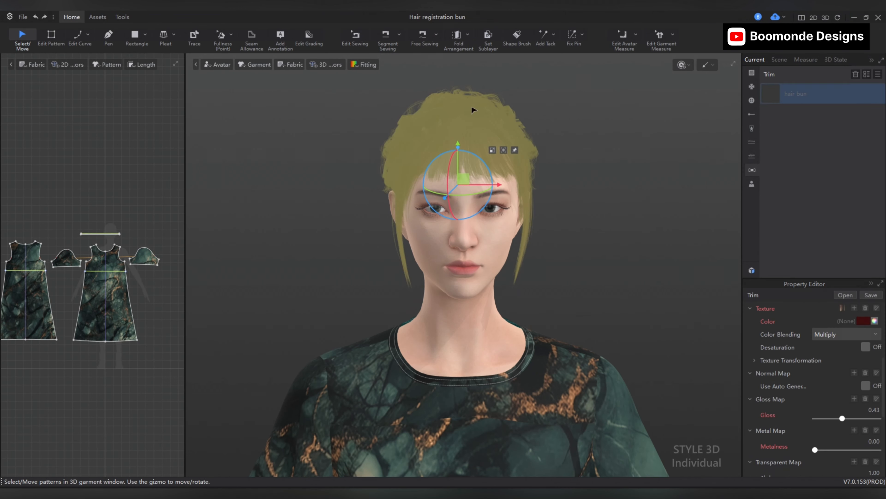
right_click(469, 129)
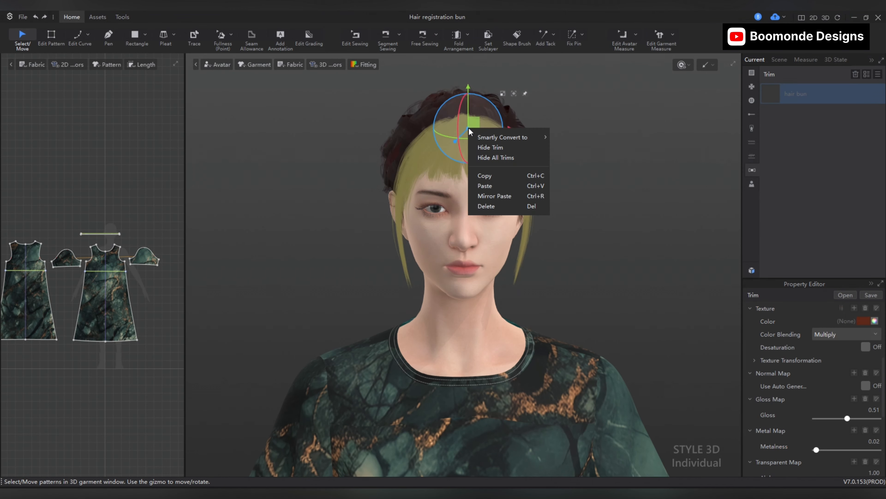
mouse_move(510, 137)
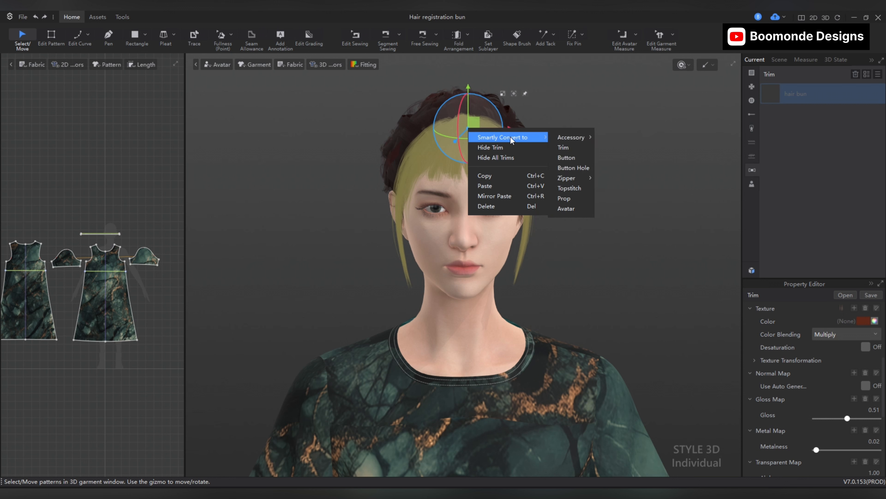
mouse_move(574, 137)
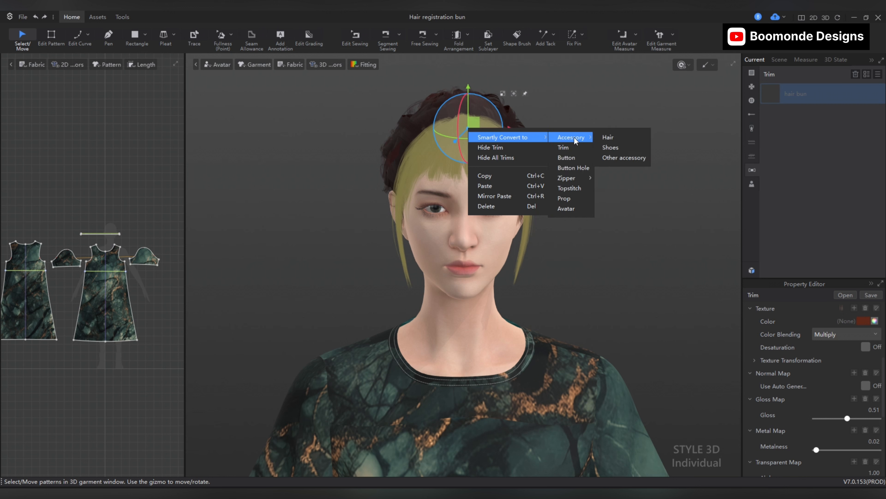
click(617, 137)
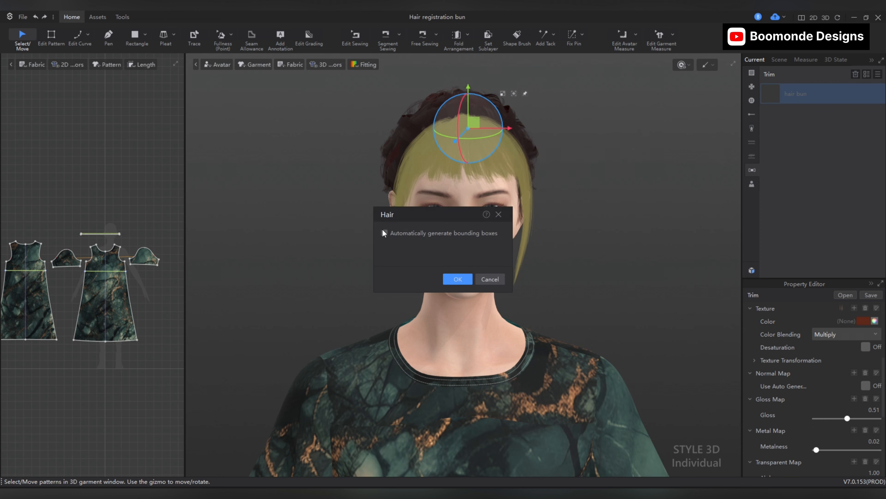
click(458, 279)
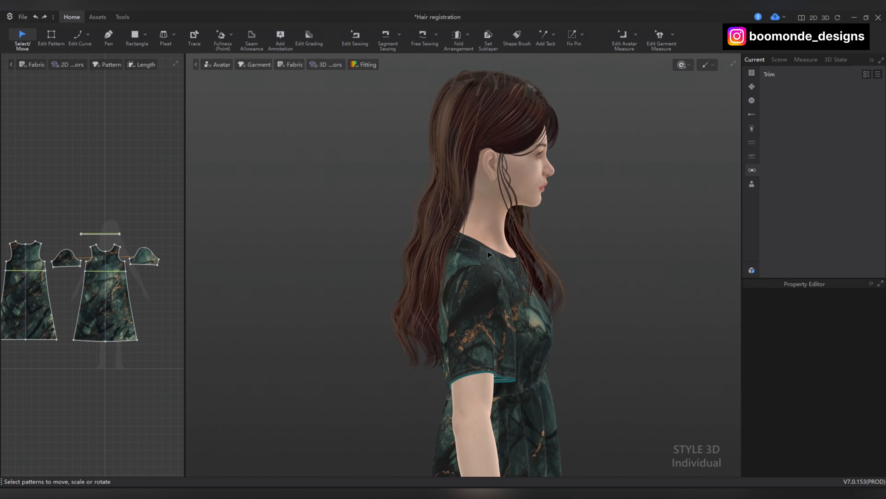
In the Animation Editor, add an animation to the long-haired avatar with a 1.00 s transition, staying in its current position, and record it.
right_drag(510, 258, 460, 256)
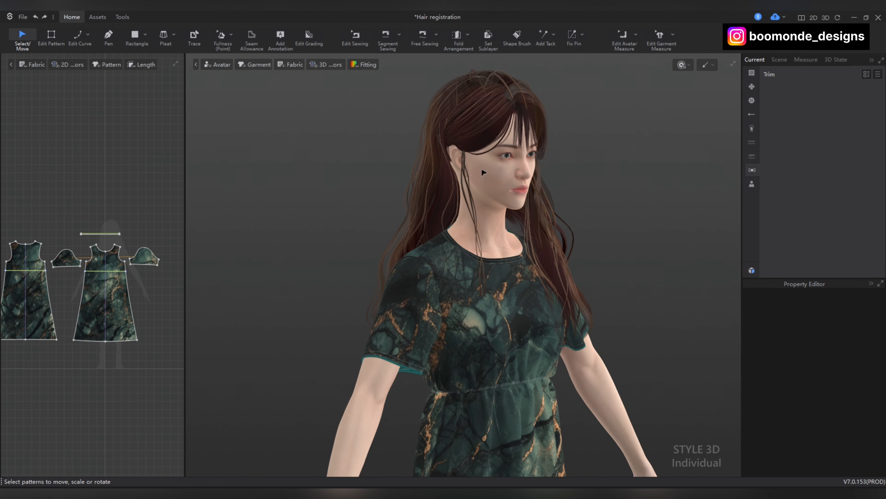
right_drag(533, 234, 475, 234)
scroll(591, 182, up, 3)
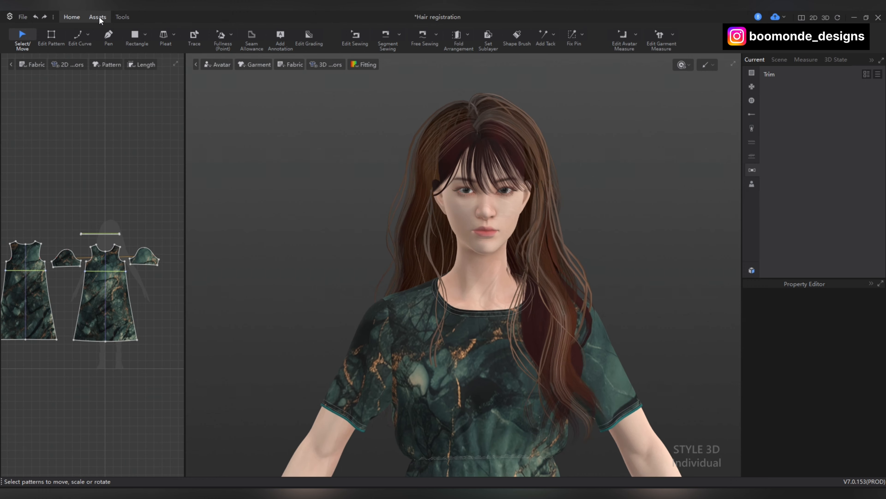
click(123, 17)
click(137, 38)
click(75, 379)
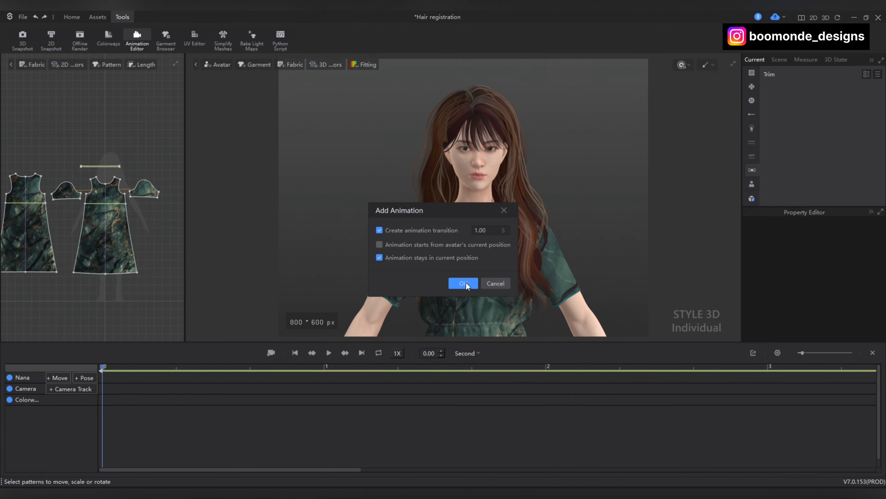
click(463, 284)
click(271, 352)
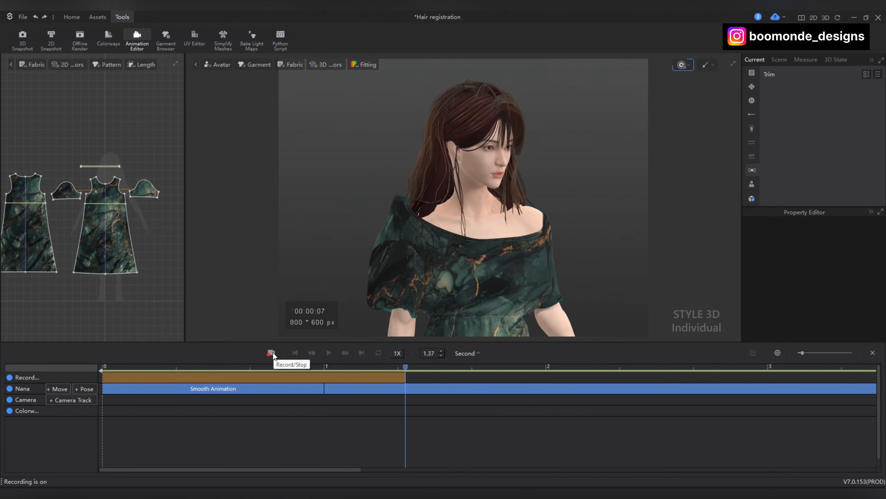
click(273, 353)
In the hair bun project, add Animation02 to the avatar in the Animation Editor and start recording it.
right_drag(516, 287, 565, 297)
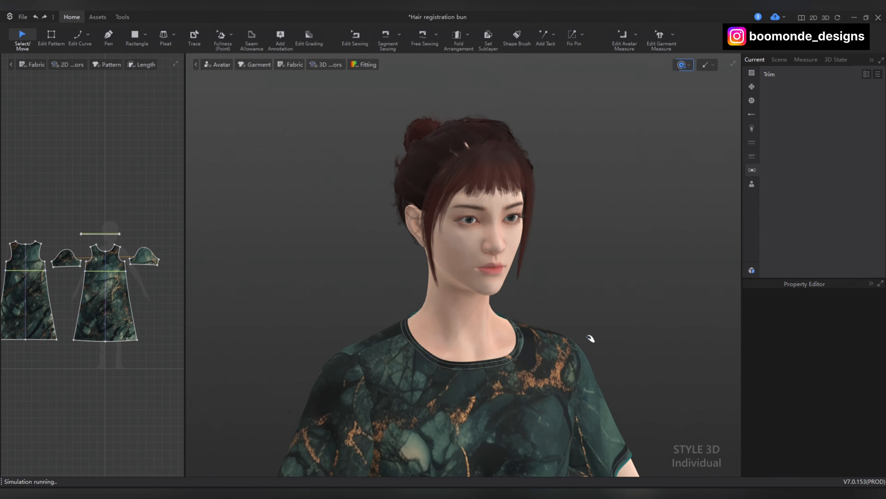
right_drag(587, 337, 530, 314)
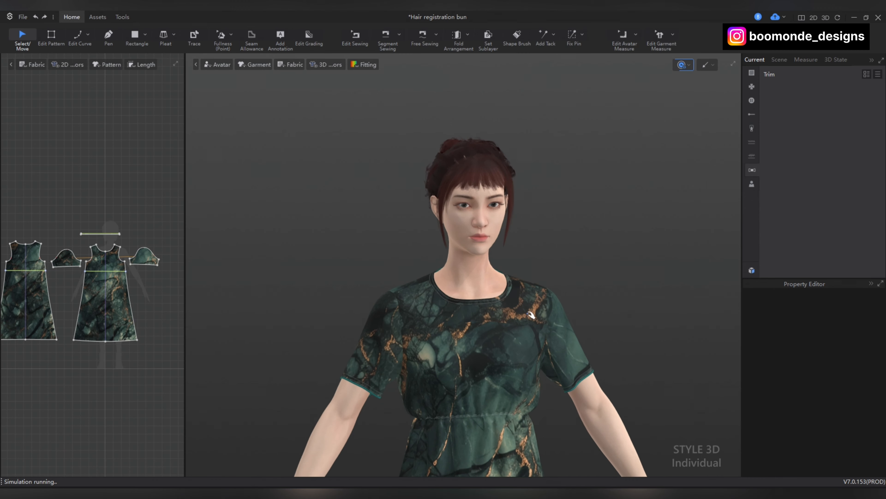
click(122, 17)
click(137, 38)
click(66, 379)
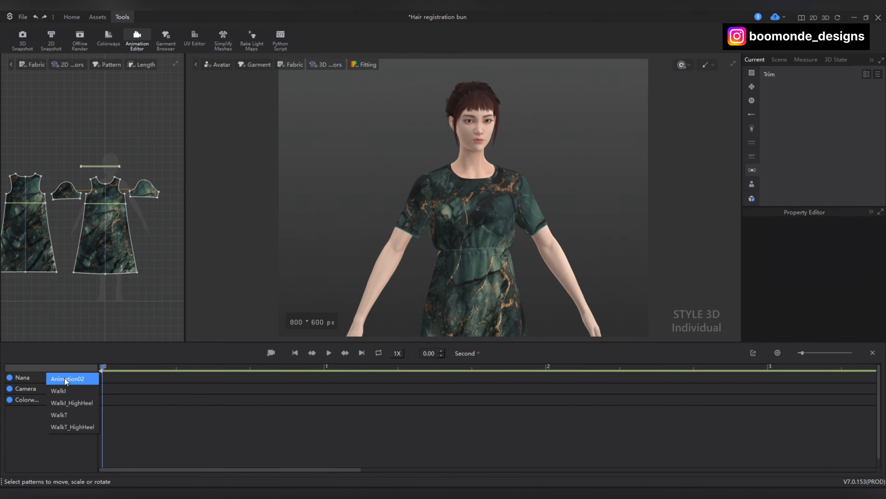
click(66, 380)
click(460, 281)
click(271, 353)
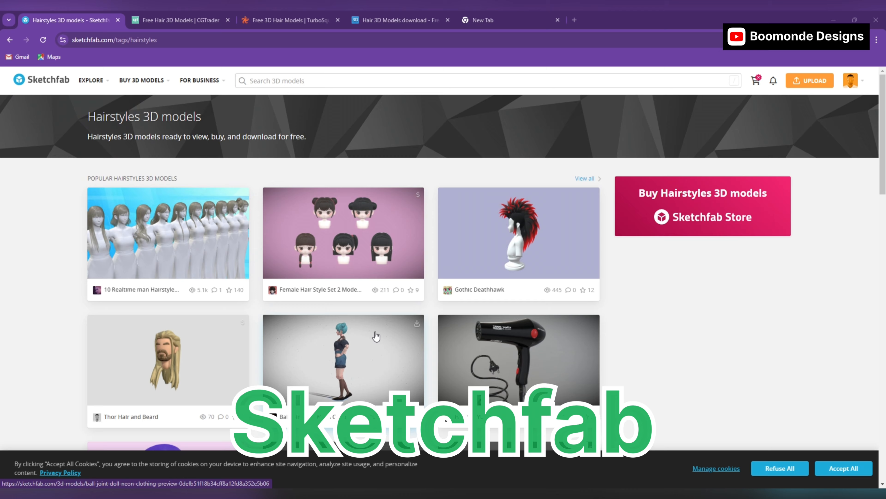
Switch to the web browser and look through the hair model listings on Sketchfab, CGTrader, TurboSquid and Free3D.
scroll(290, 175, down, 5)
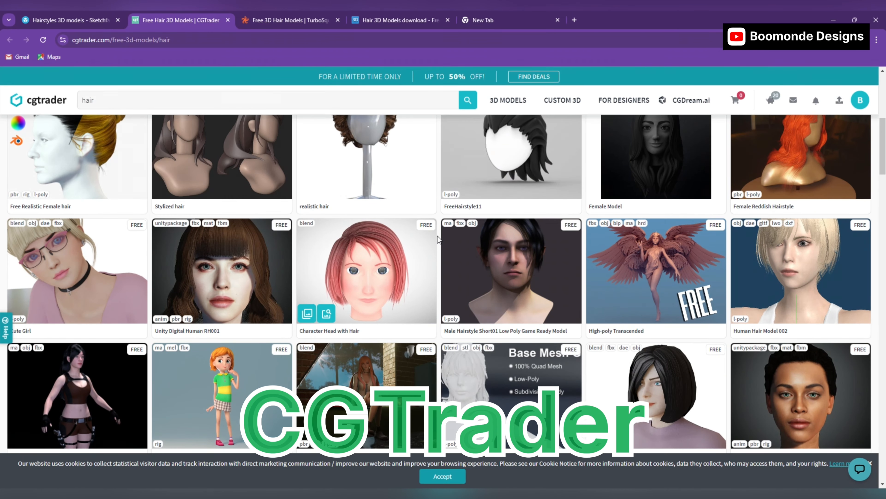
scroll(438, 236, down, 10)
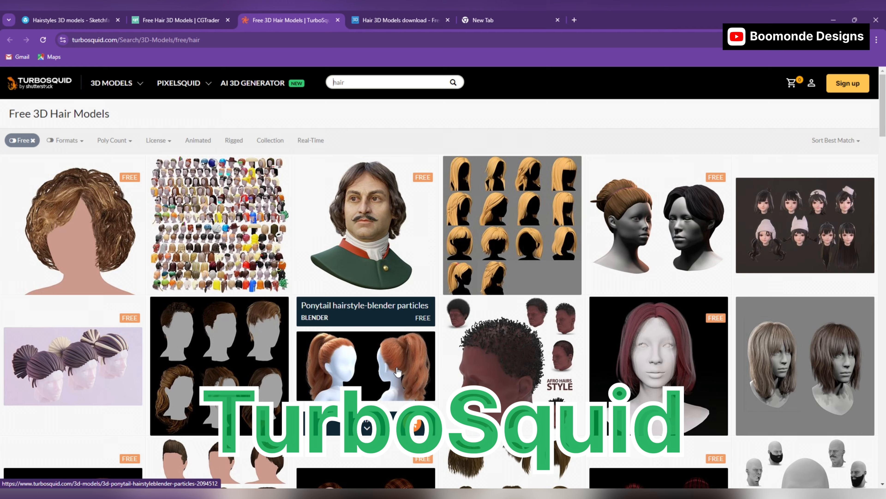
scroll(397, 370, down, 1)
scroll(397, 371, down, 1)
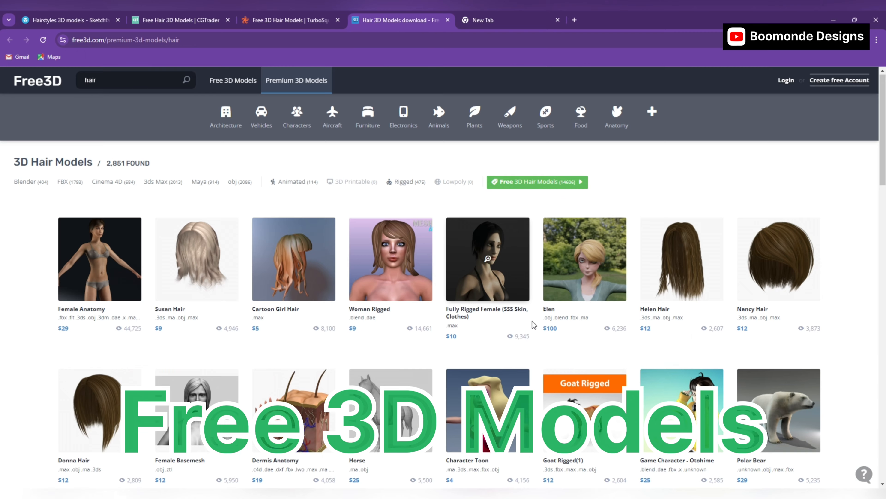
scroll(531, 332, down, 9)
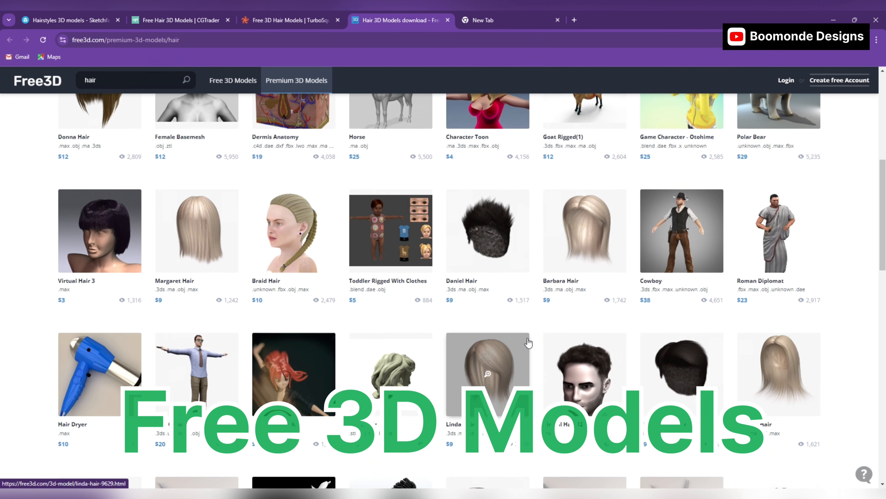
scroll(528, 346, down, 6)
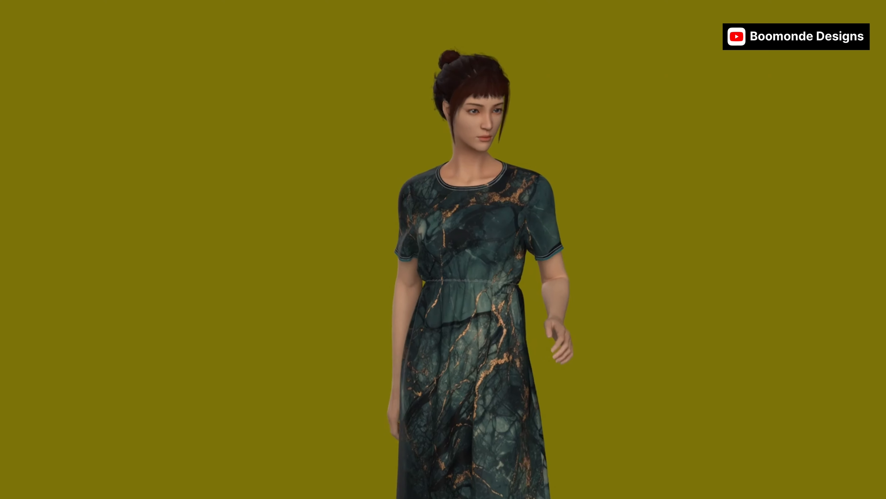